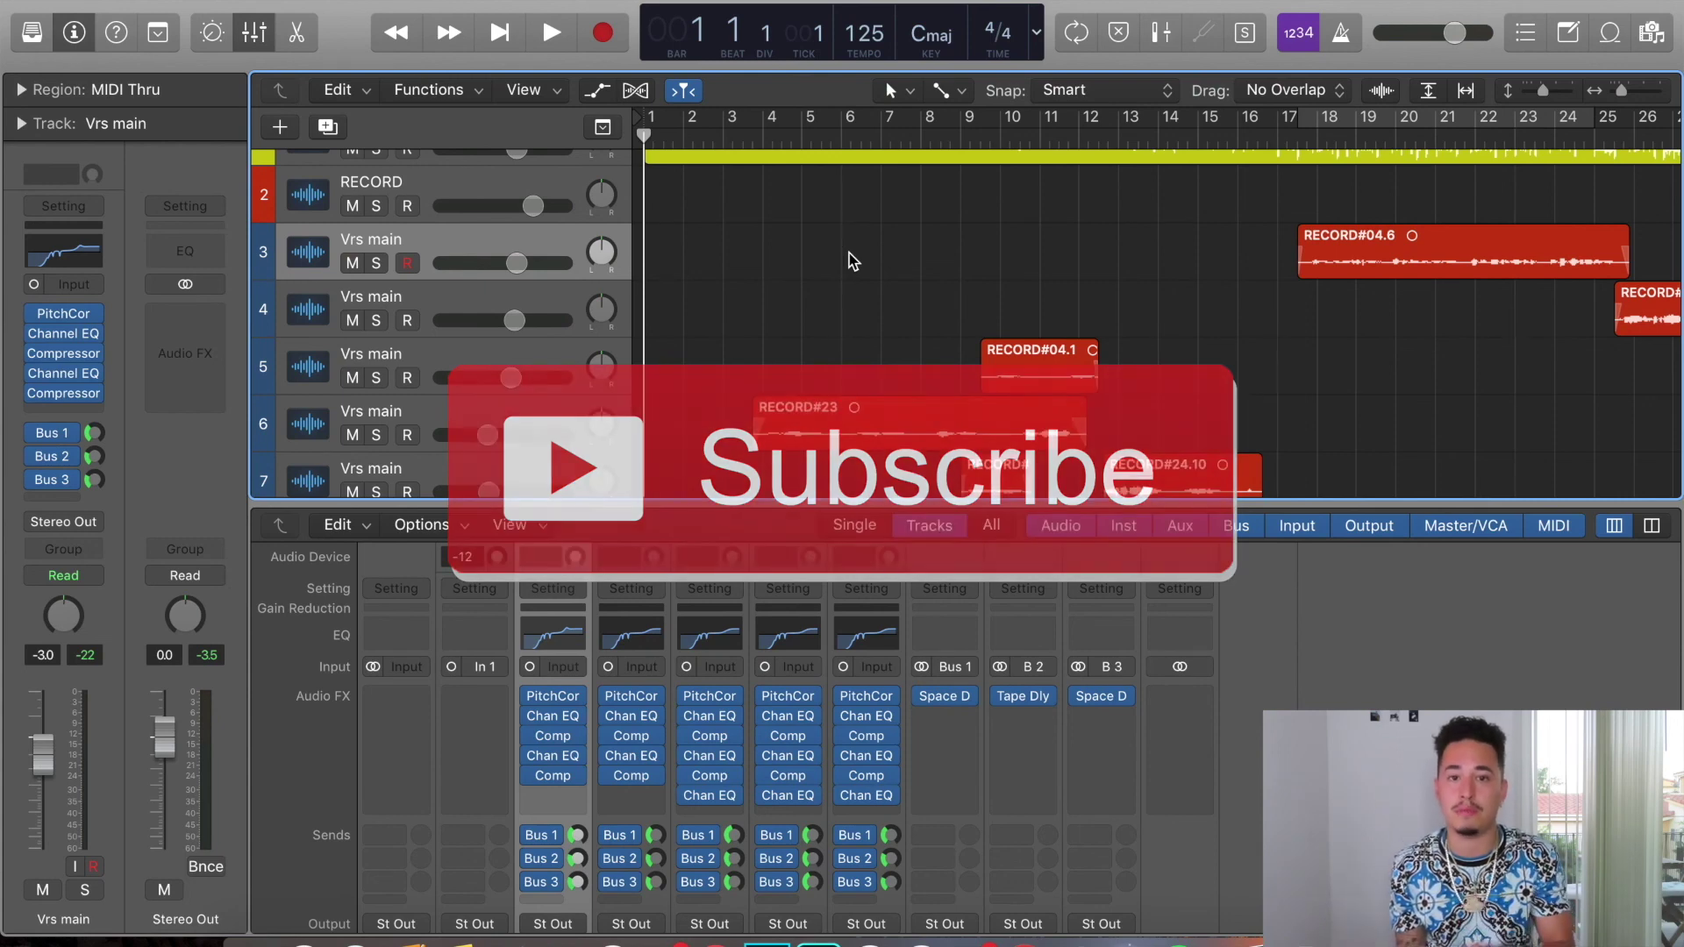
Turn on a Cycle region looping bars 18–25 around the Vrs main vocal recording
{"action": "scroll", "coordinate": [965, 245], "scroll_direction": "up", "scroll_amount": 2}
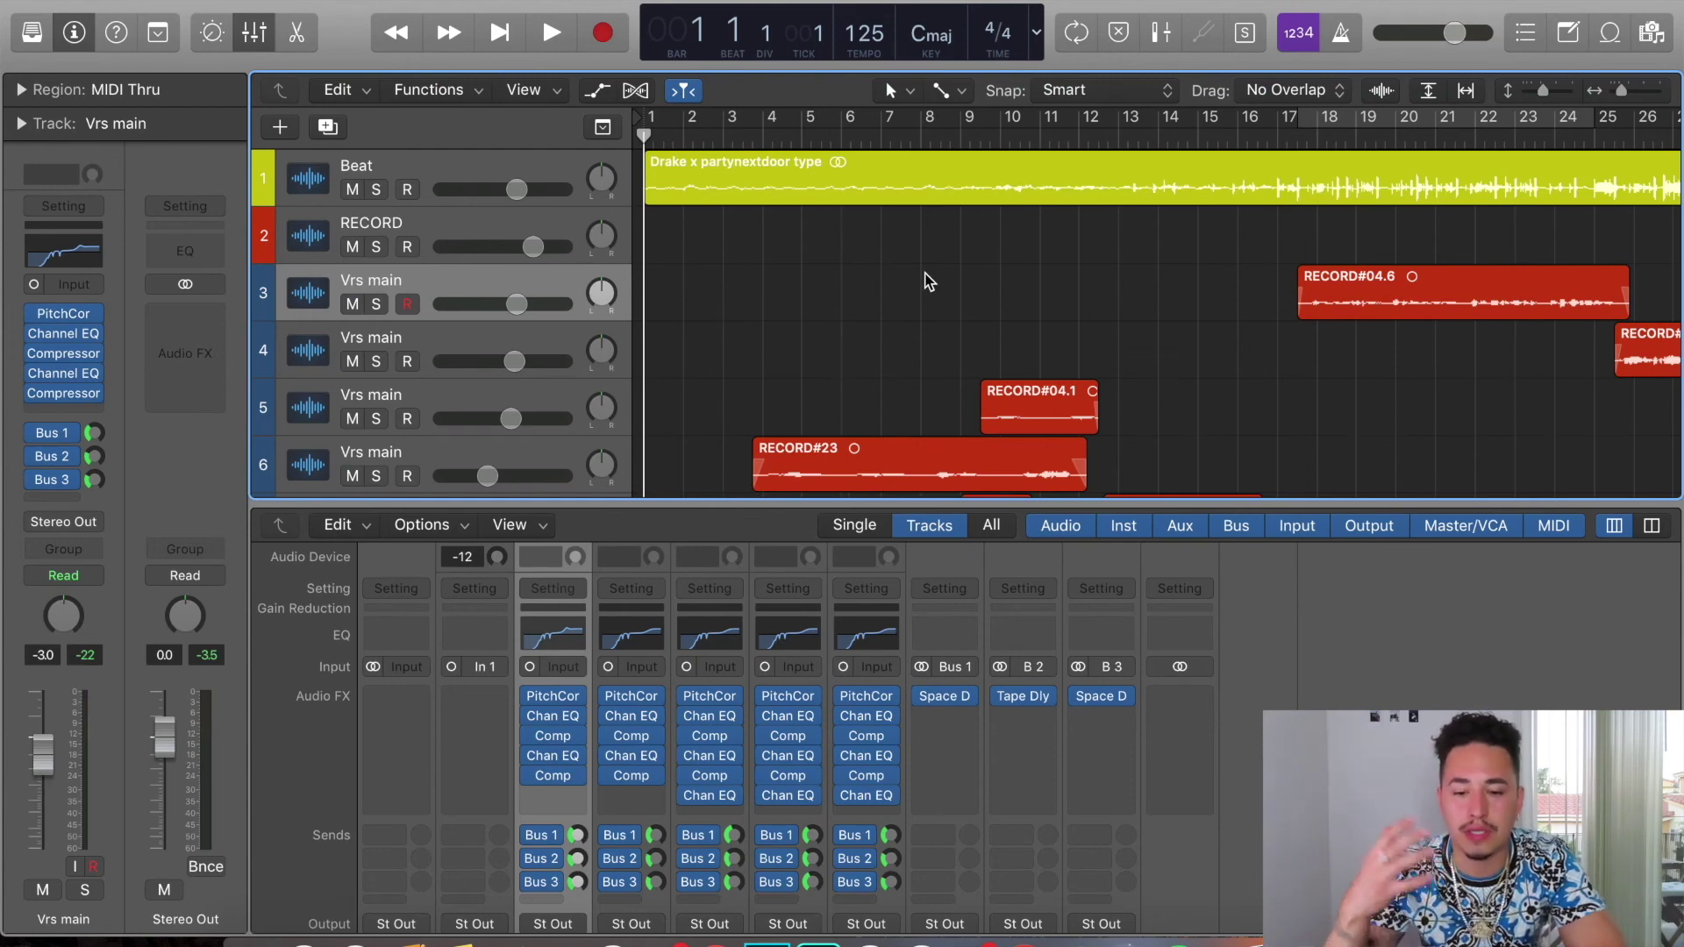
{"action": "scroll", "coordinate": [930, 281], "scroll_direction": "right", "scroll_amount": 6}
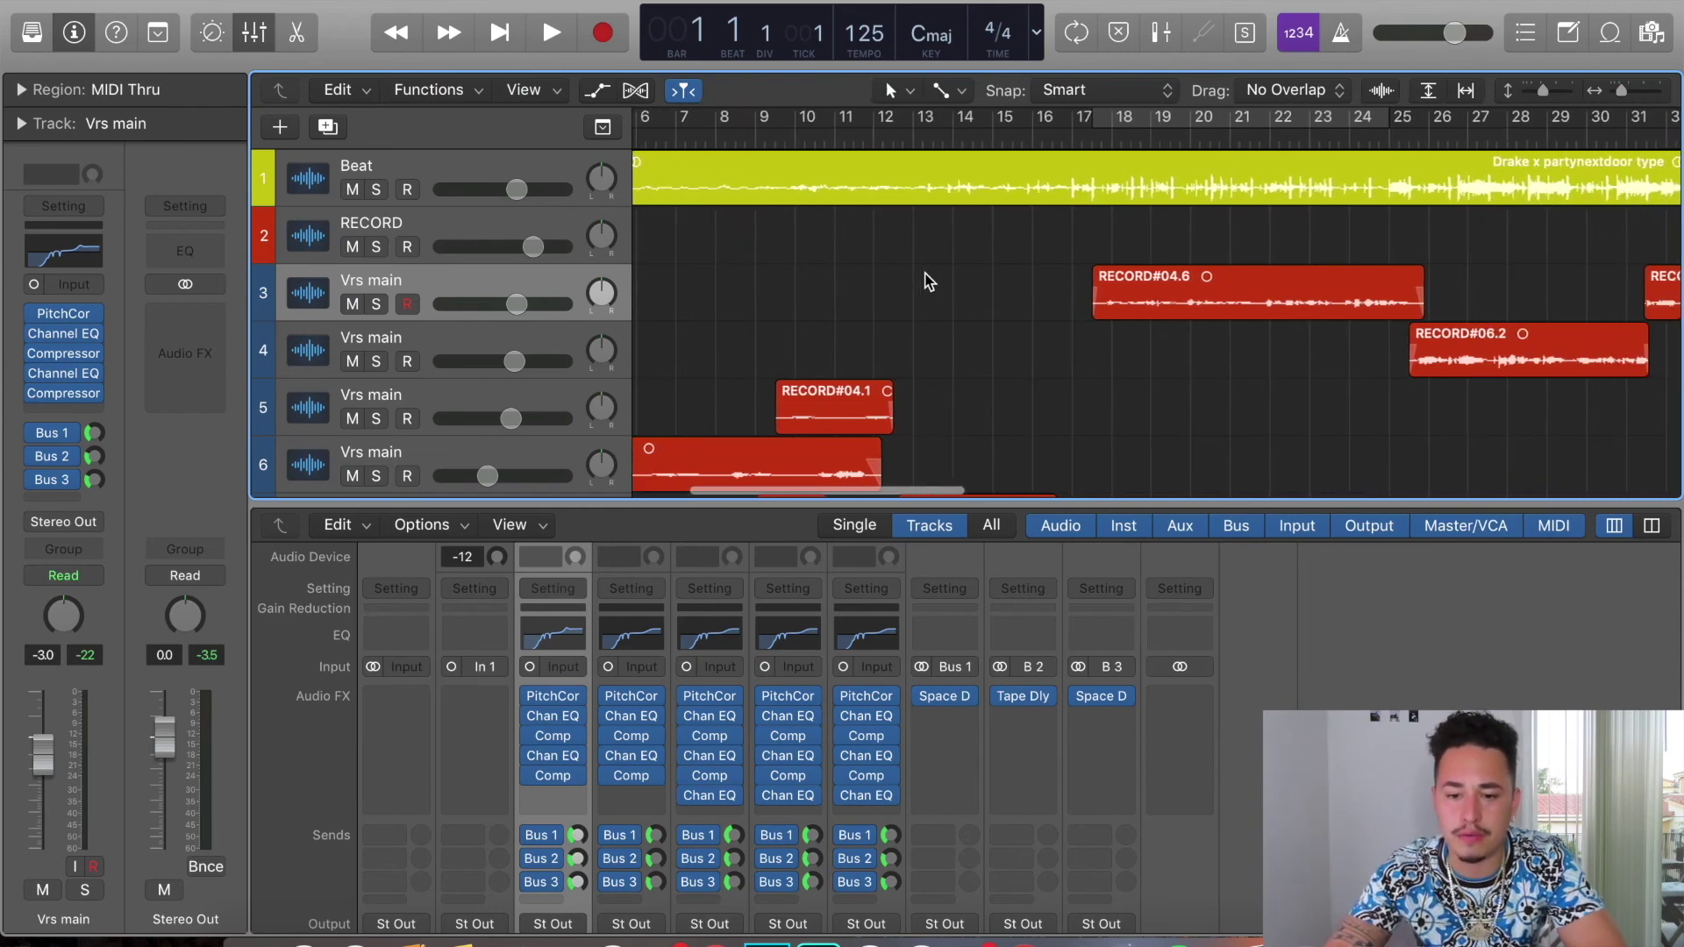
{"action": "scroll", "coordinate": [930, 281], "scroll_direction": "right", "scroll_amount": 3}
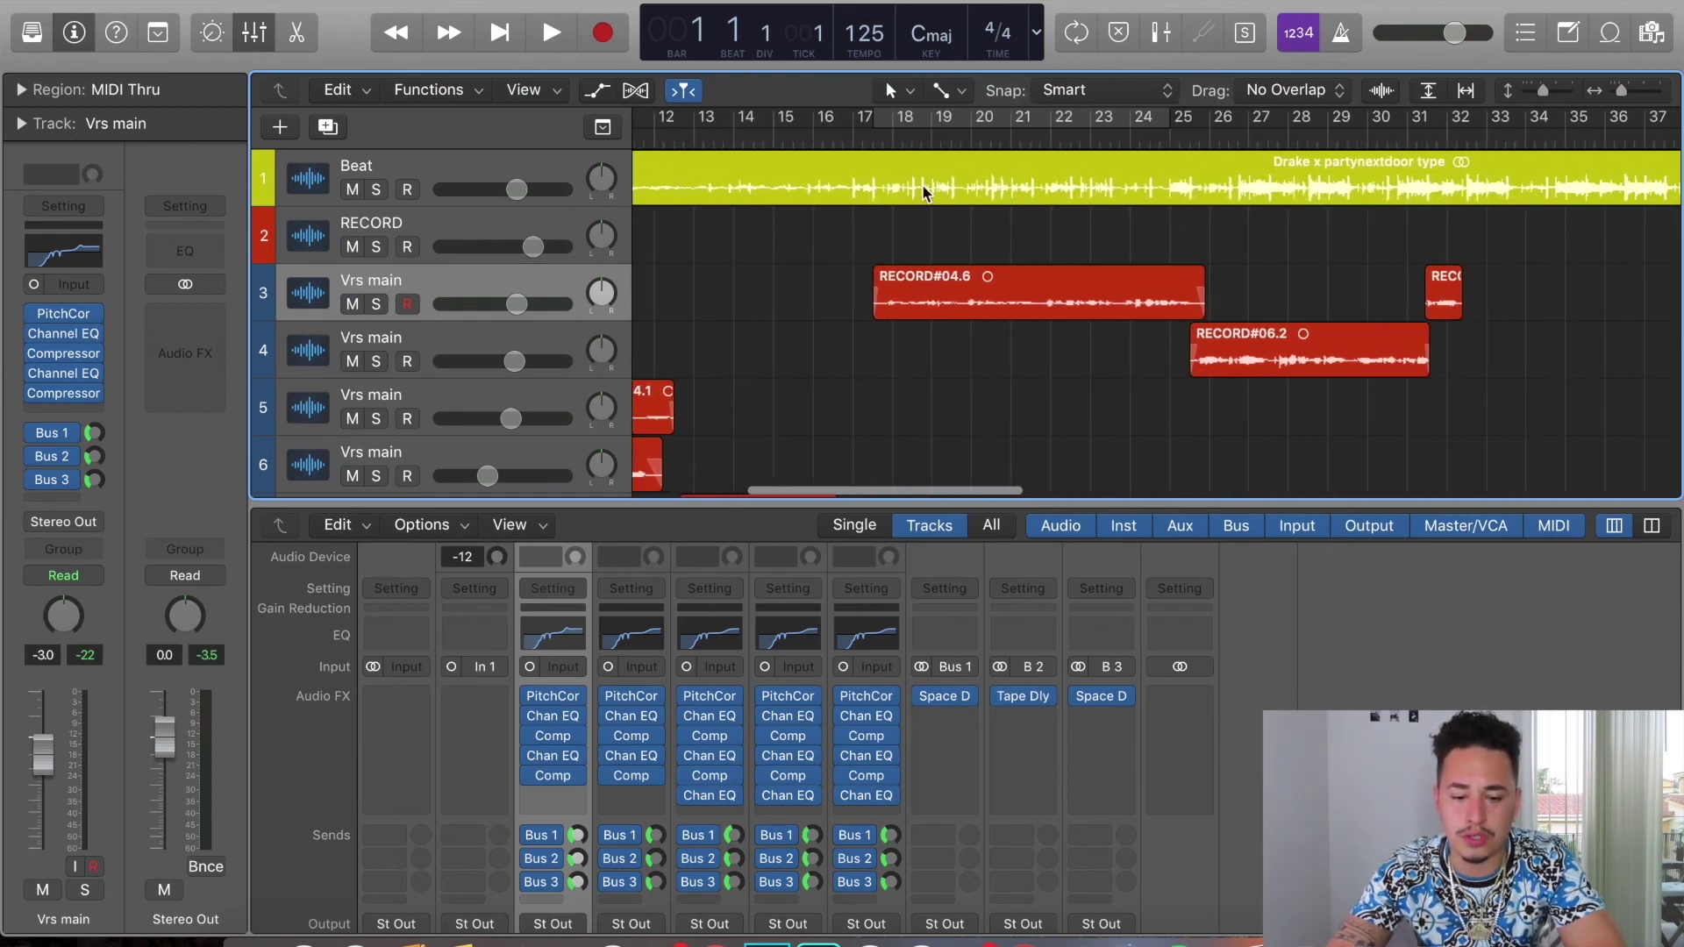
{"action": "left_click", "coordinate": [907, 121]}
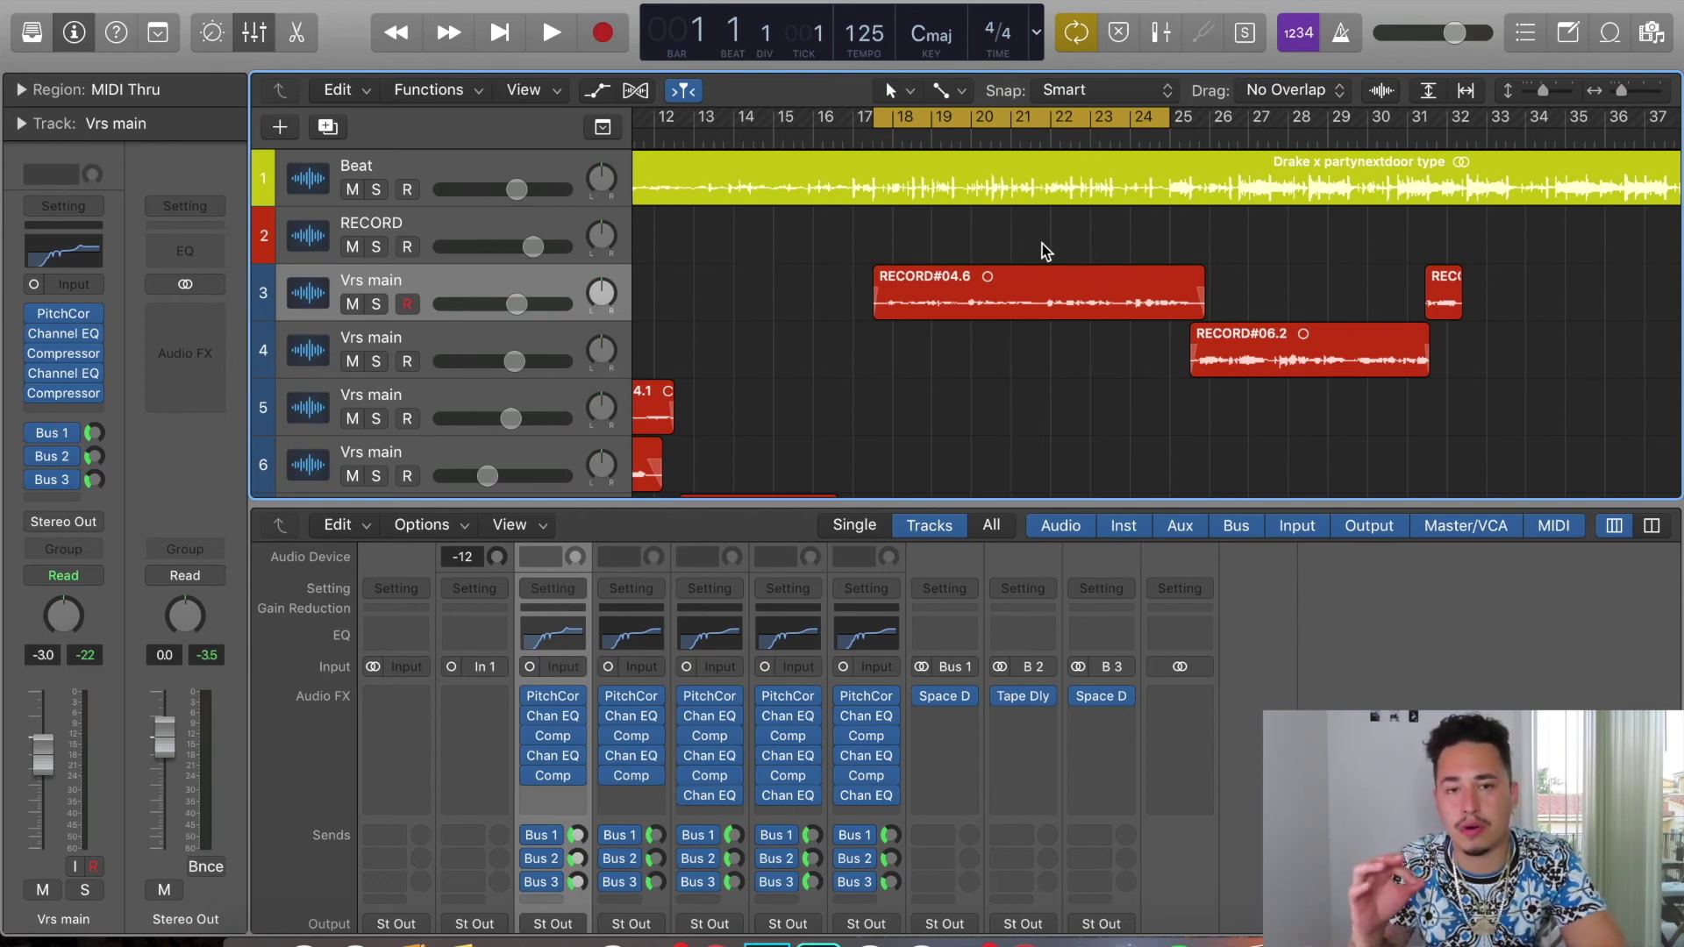
Insert a mono DeEsser from Dynamics into the empty Audio FX slot on Vrs main
{"action": "mouse_move", "coordinate": [555, 740]}
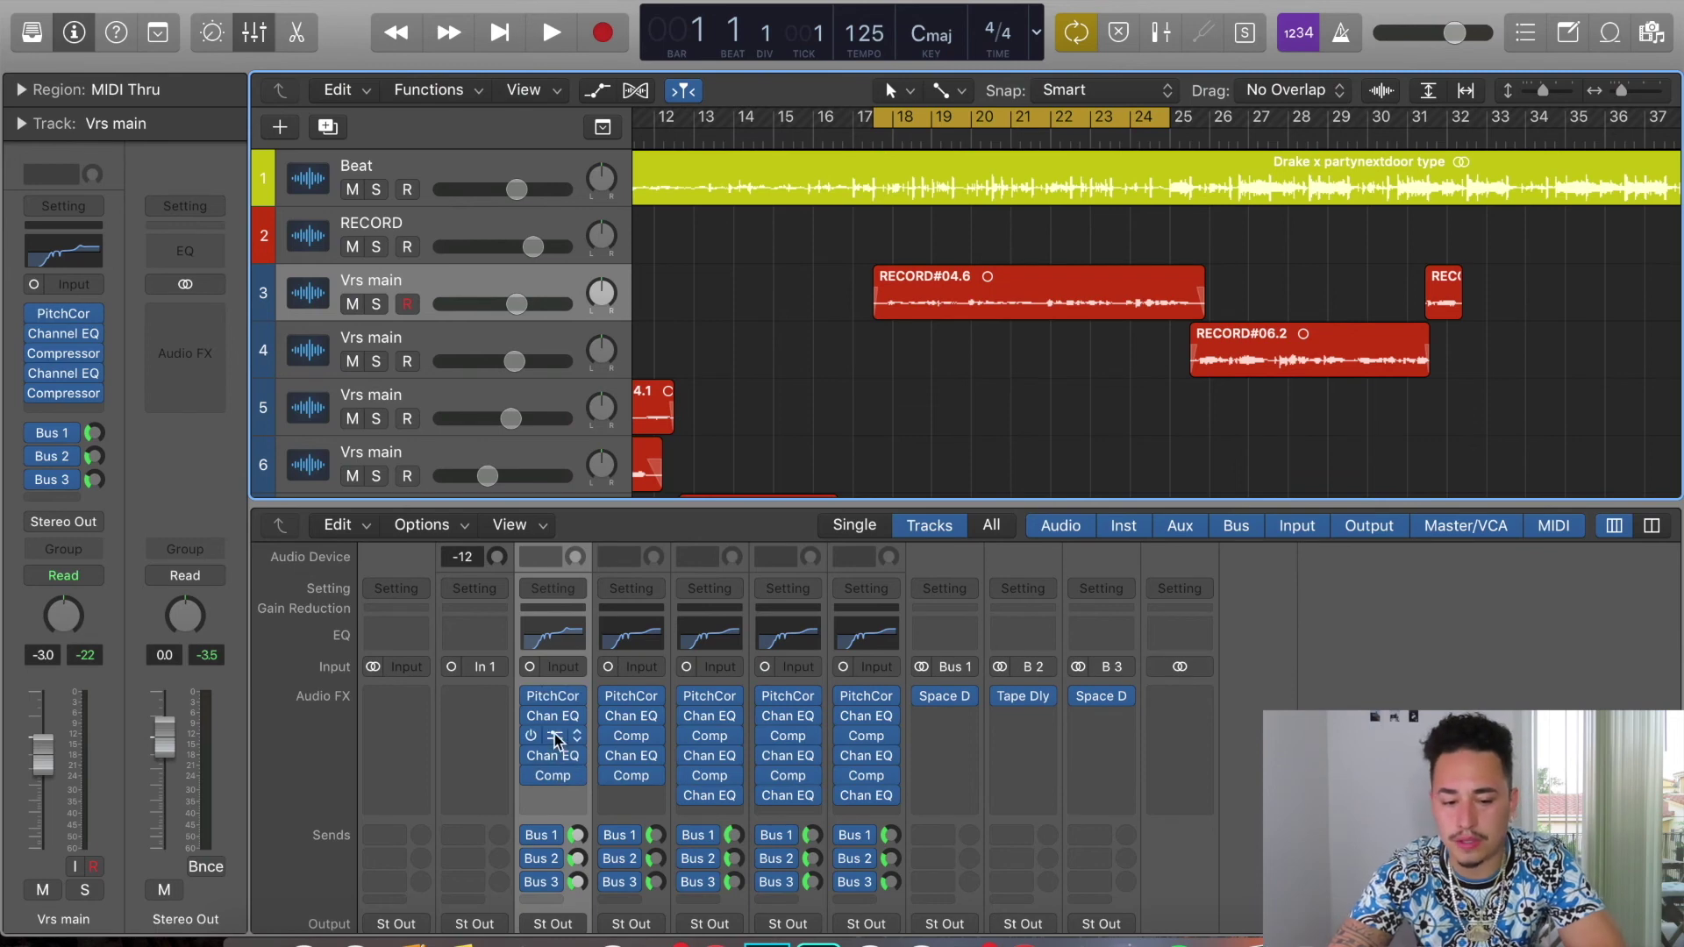
{"action": "mouse_move", "coordinate": [995, 723]}
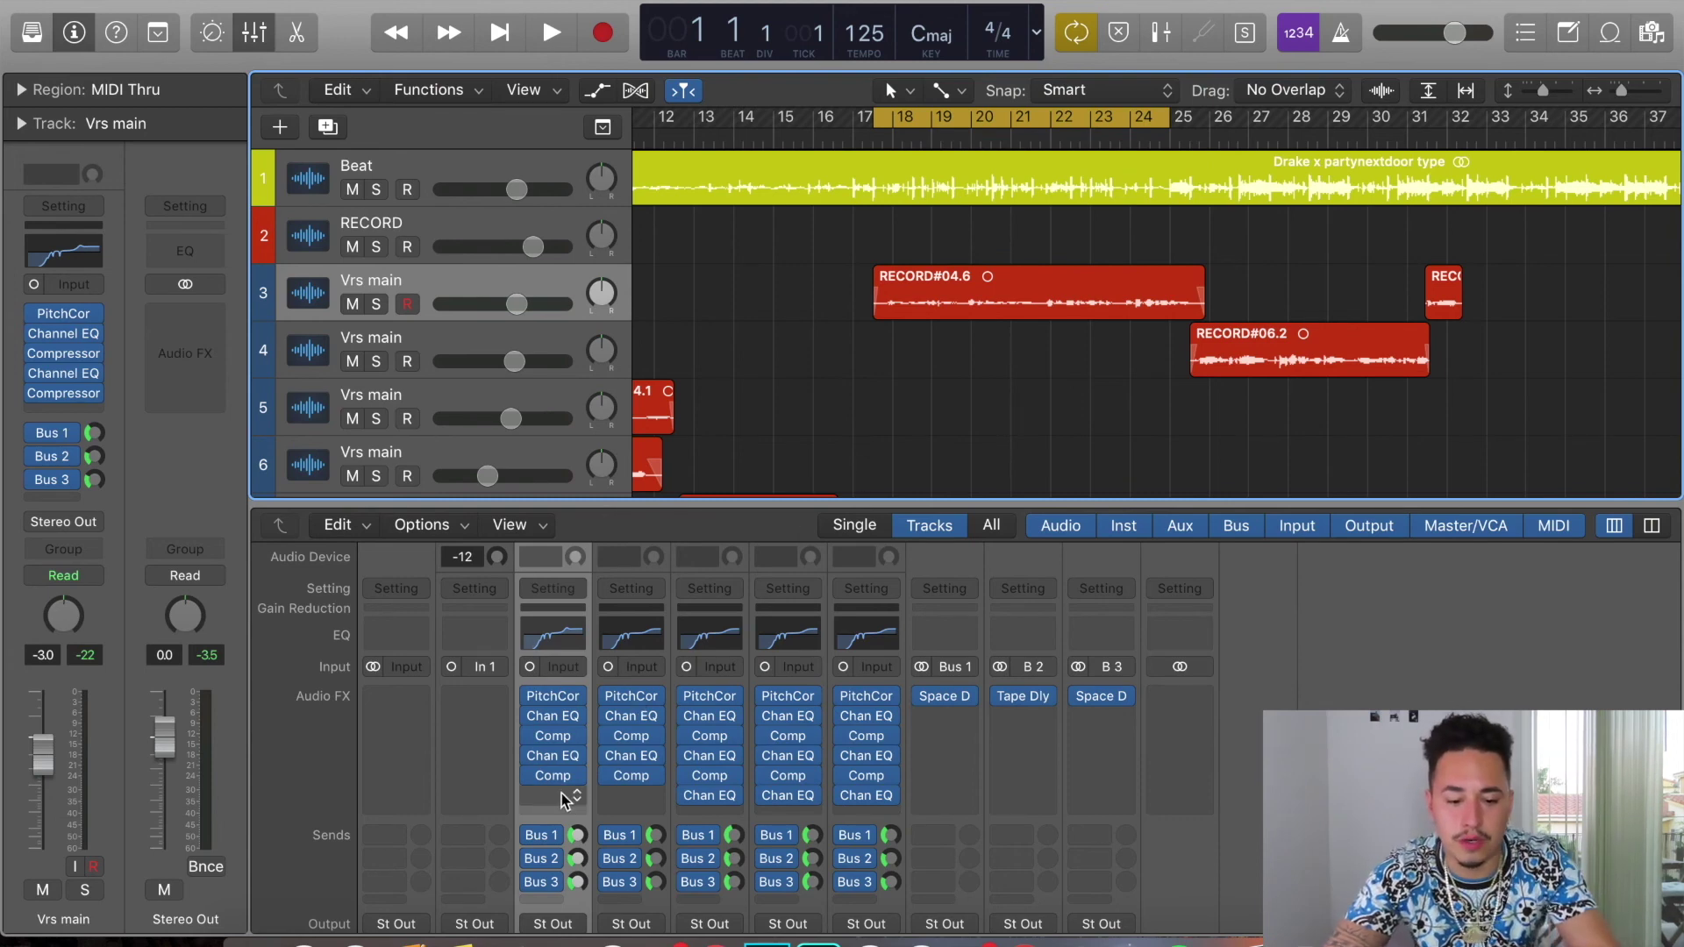
{"action": "scroll", "coordinate": [548, 754], "scroll_direction": "down", "scroll_amount": 10}
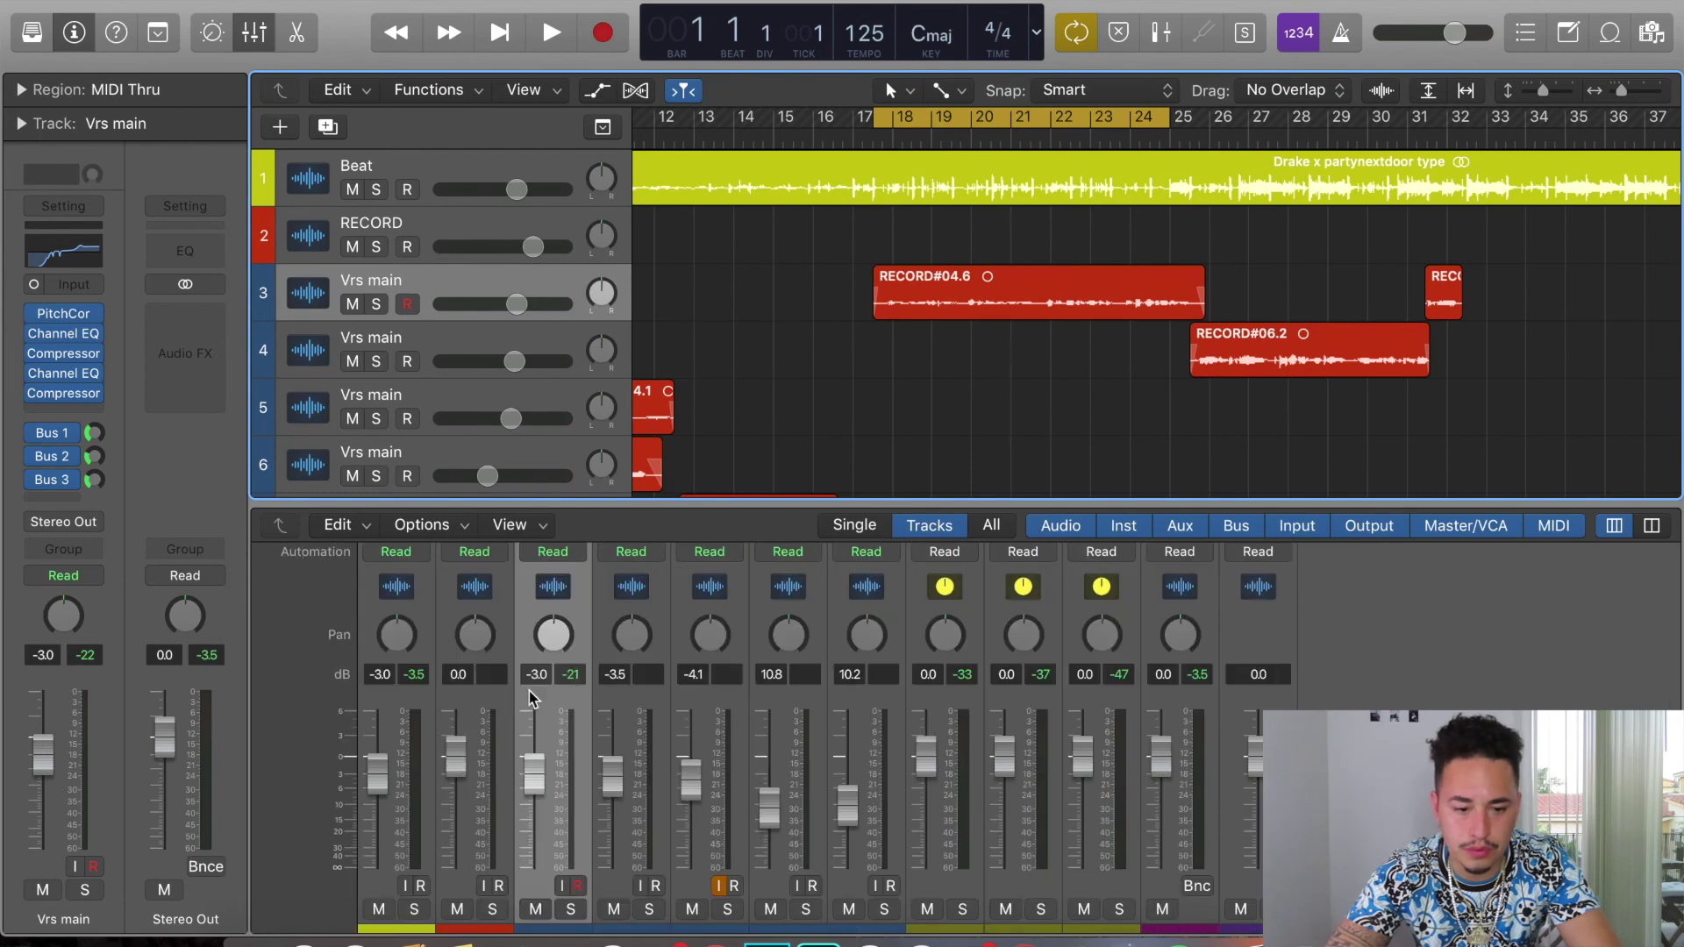
{"action": "scroll", "coordinate": [531, 702], "scroll_direction": "up", "scroll_amount": 10}
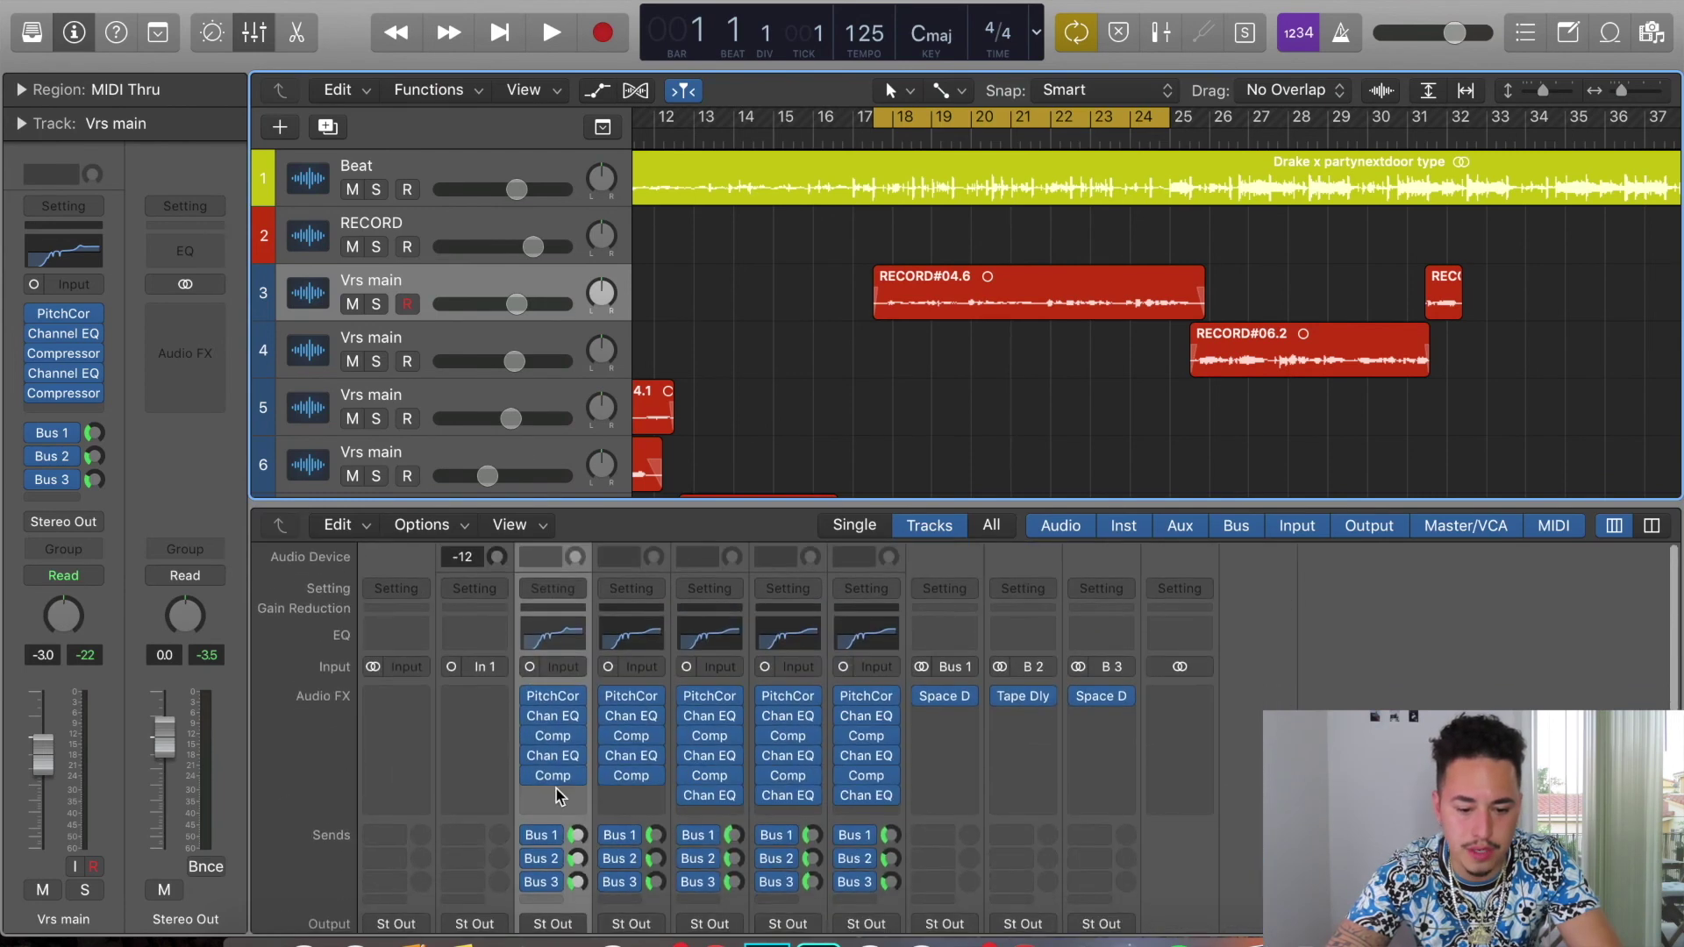
{"action": "left_click", "coordinate": [554, 796]}
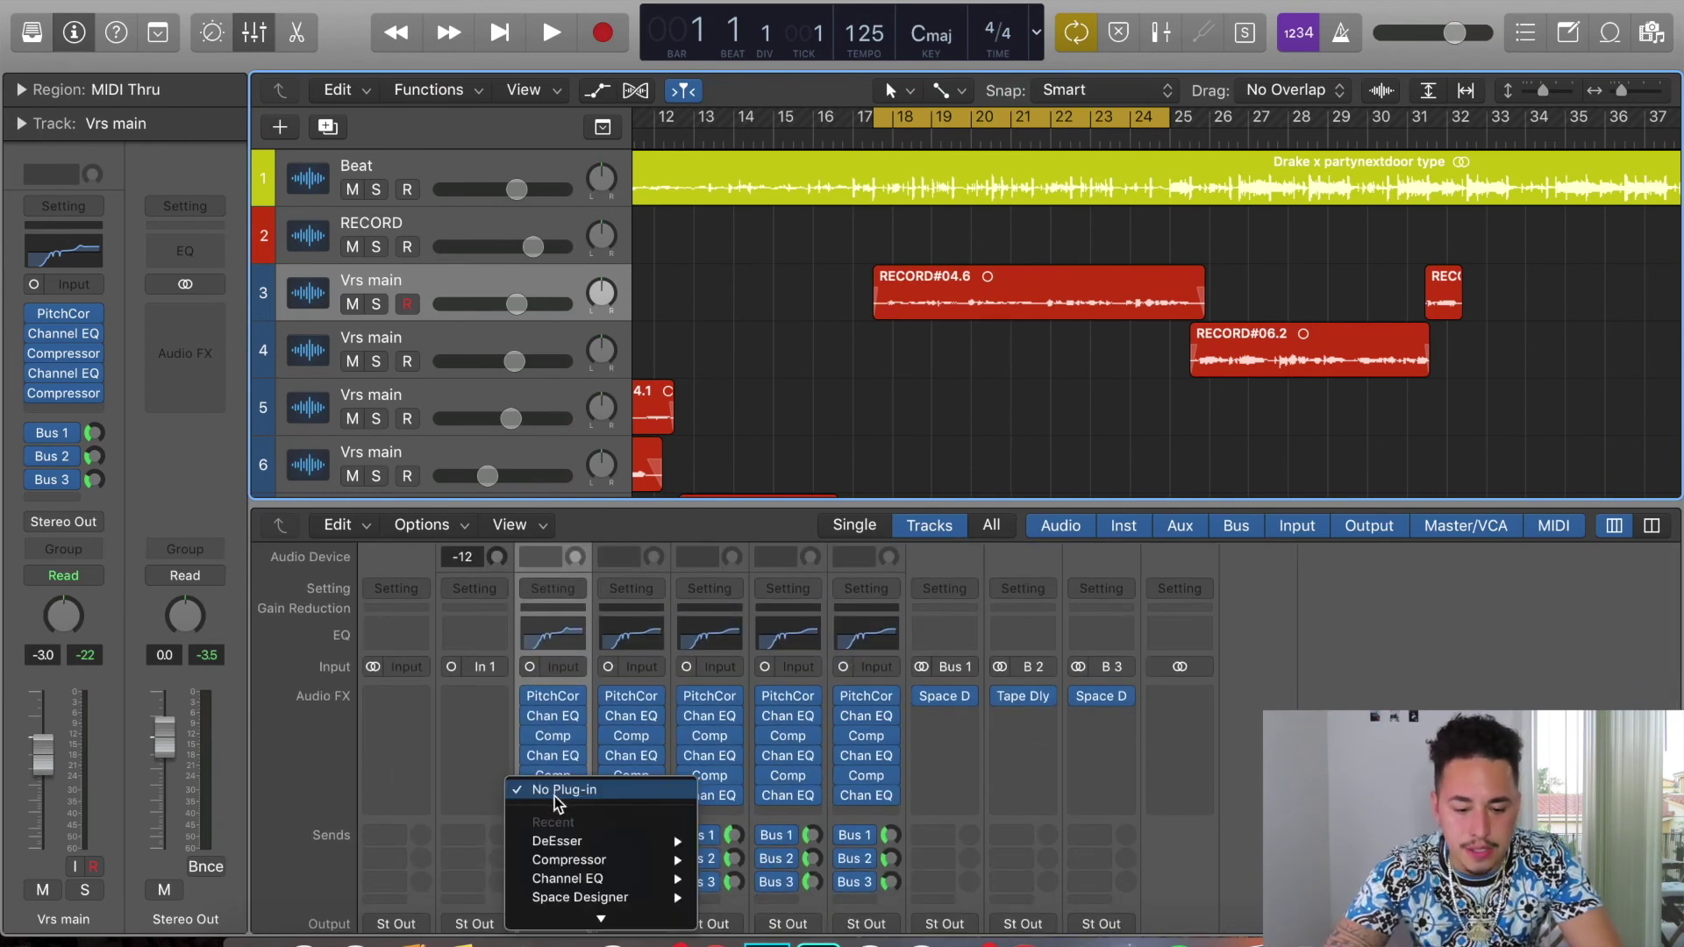
{"action": "mouse_move", "coordinate": [601, 919]}
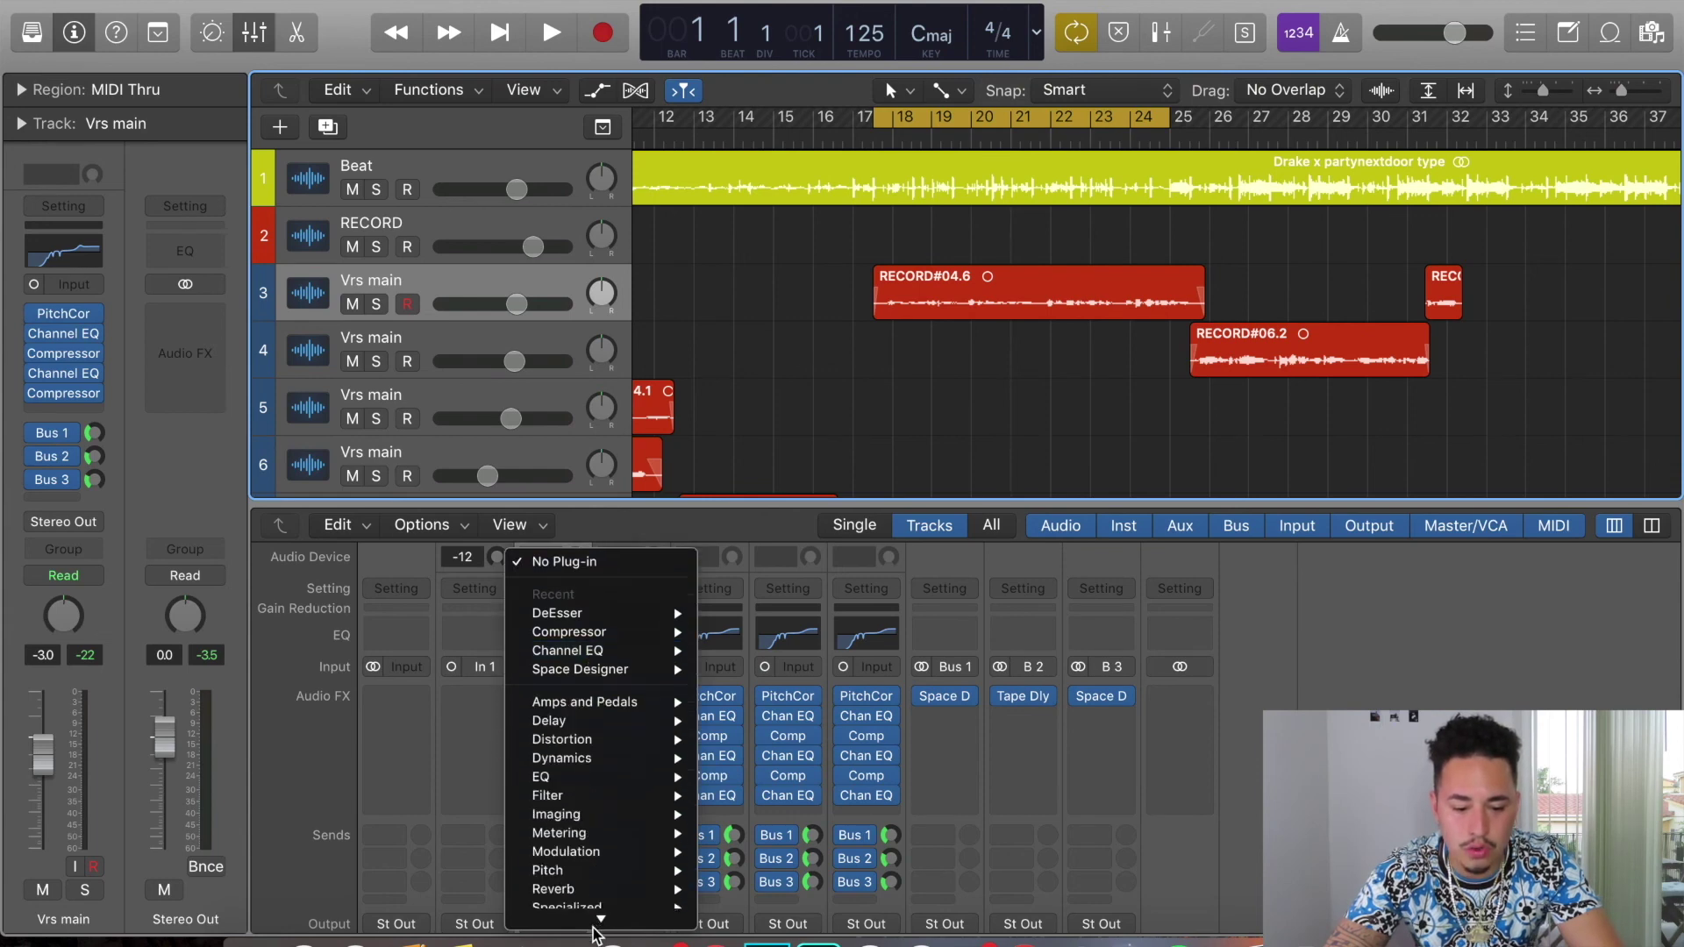
{"action": "mouse_move", "coordinate": [607, 734]}
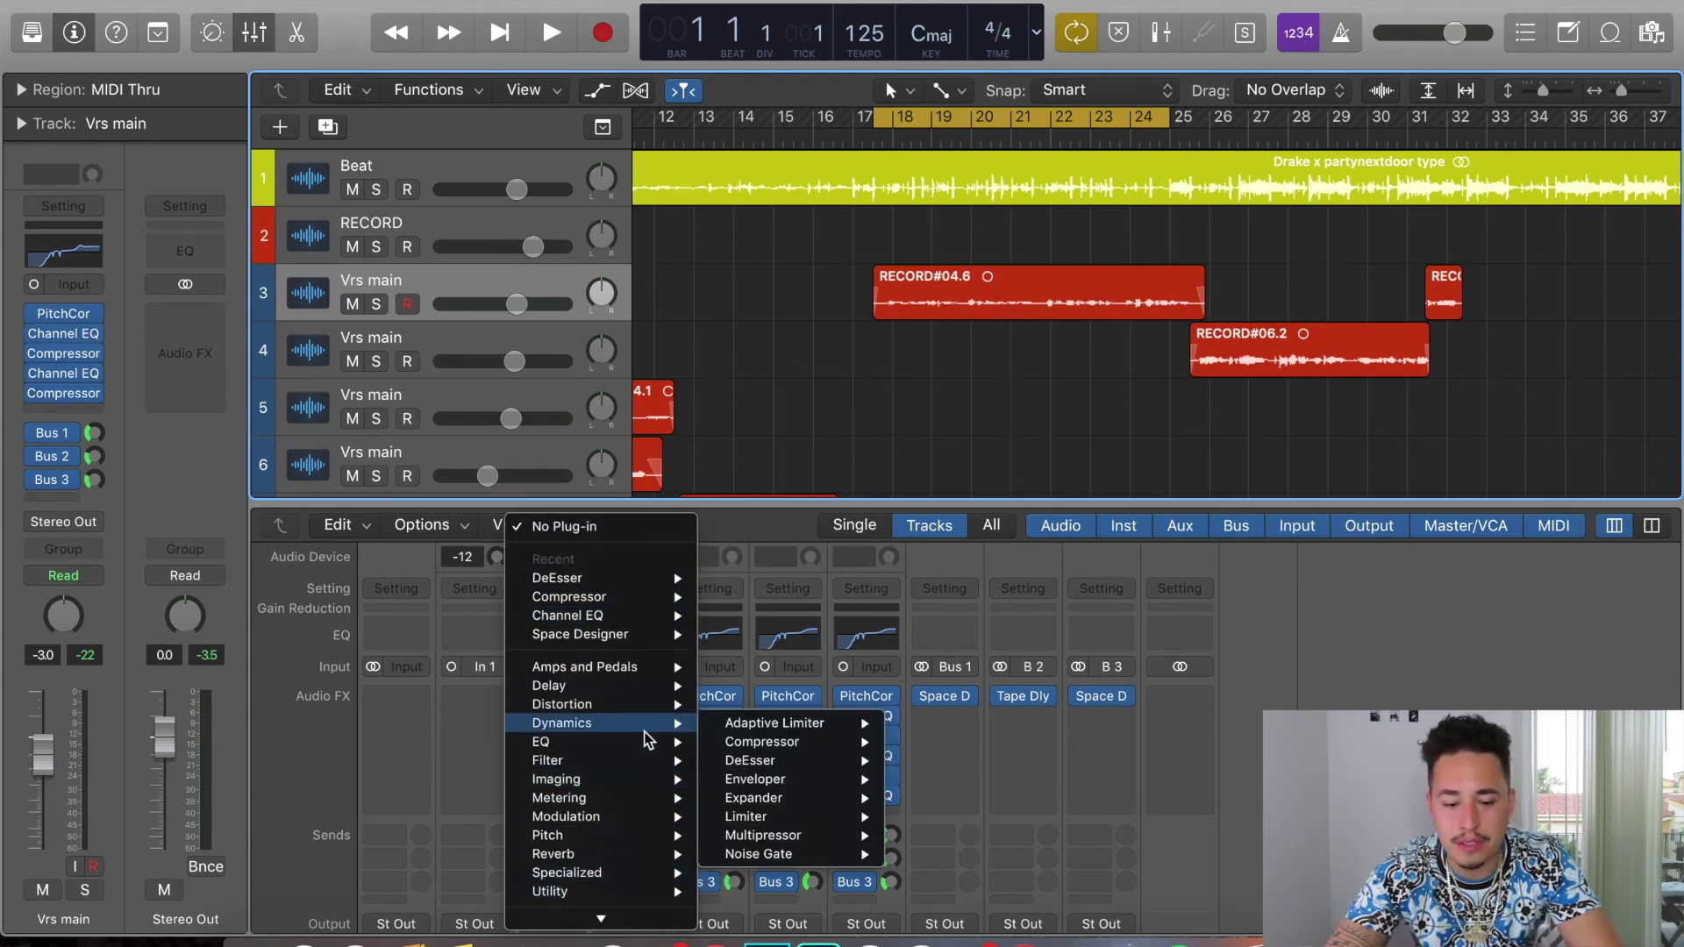
{"action": "mouse_move", "coordinate": [772, 762]}
{"action": "left_click", "coordinate": [920, 761]}
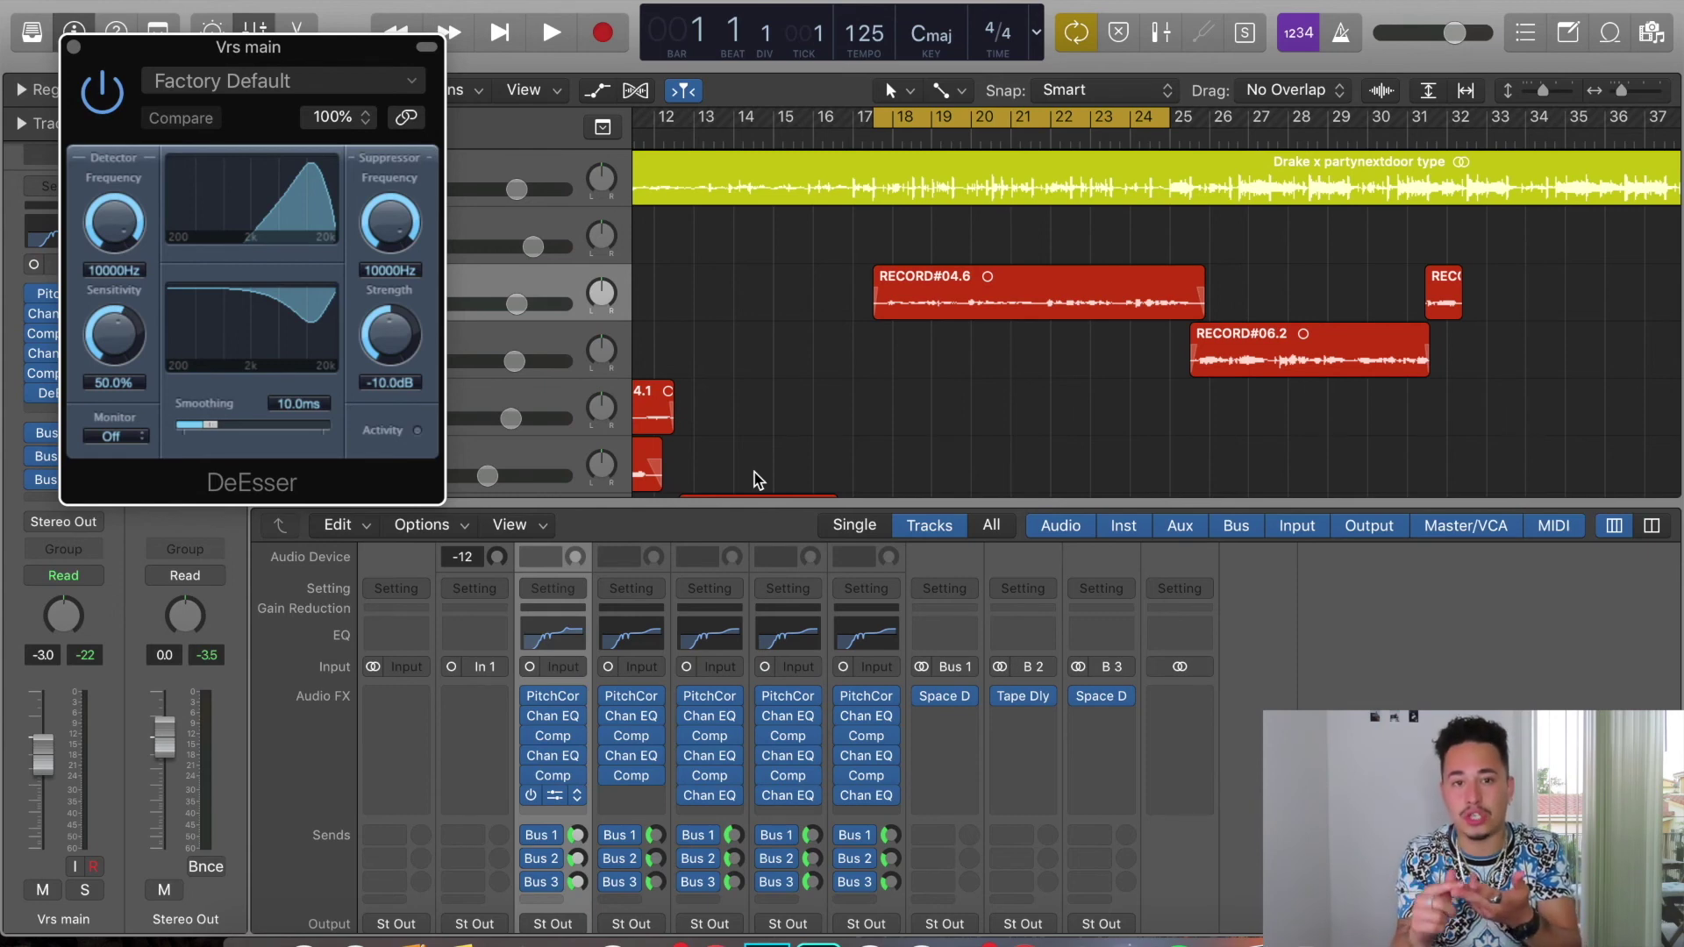
Center the DeEsser window, keep its Factory Default preset, and bypass the plug-in
{"action": "left_click_drag", "start_coordinate": [313, 54], "coordinate": [1163, 268]}
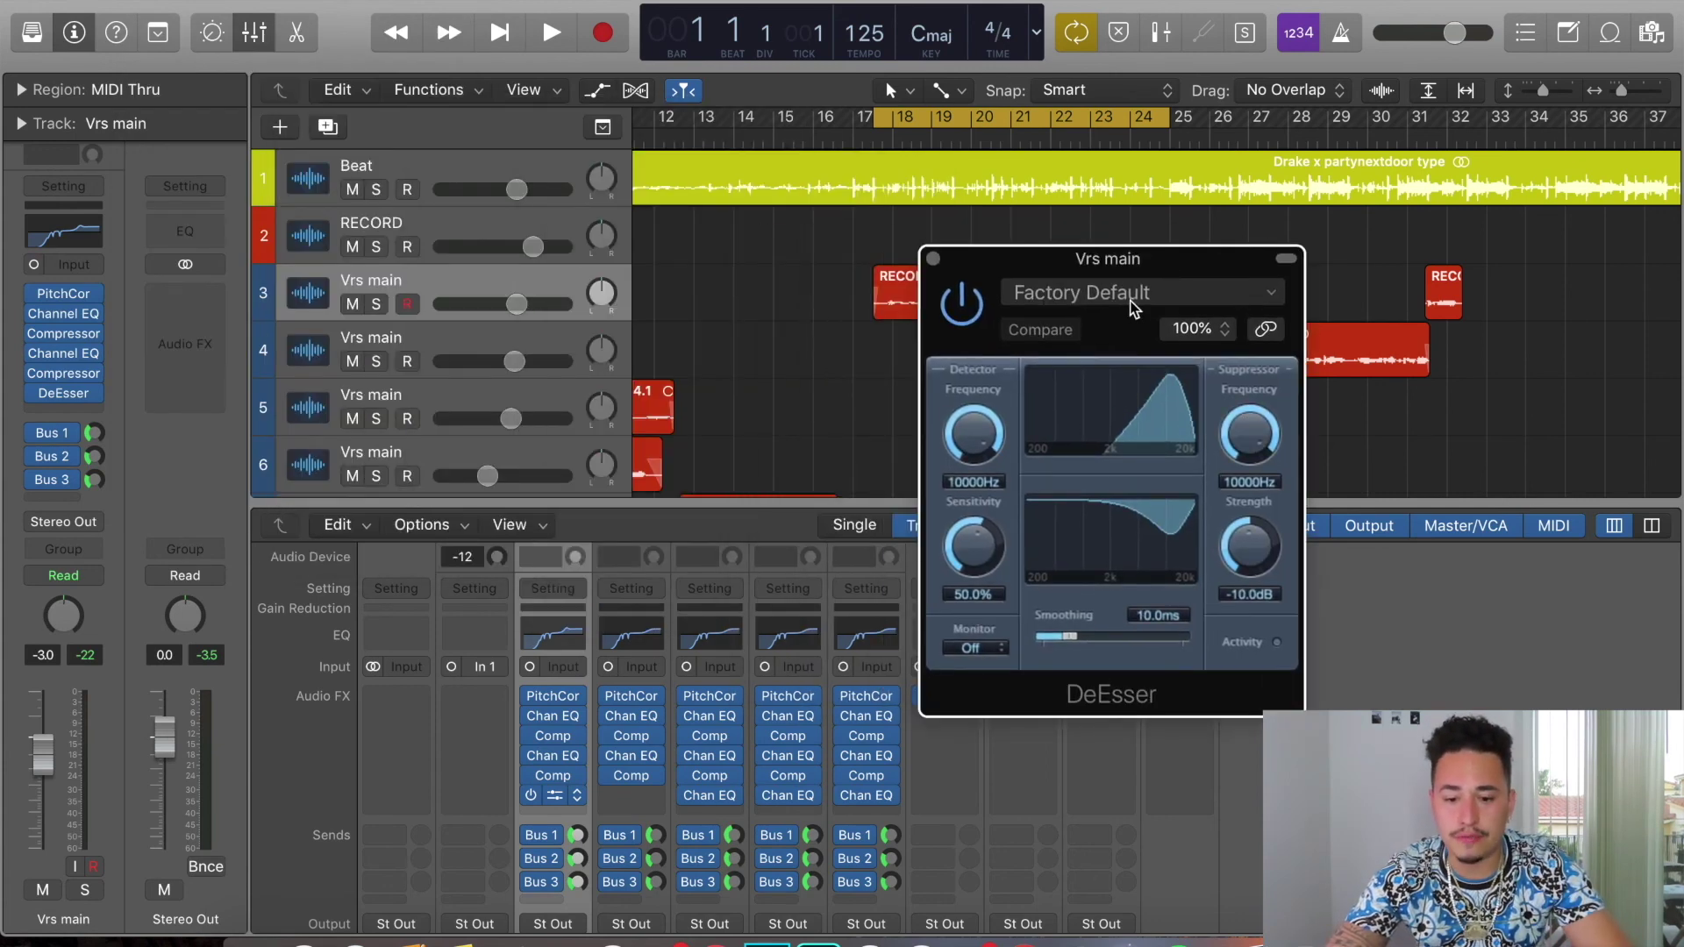
{"action": "left_click_drag", "start_coordinate": [1176, 268], "coordinate": [1171, 218]}
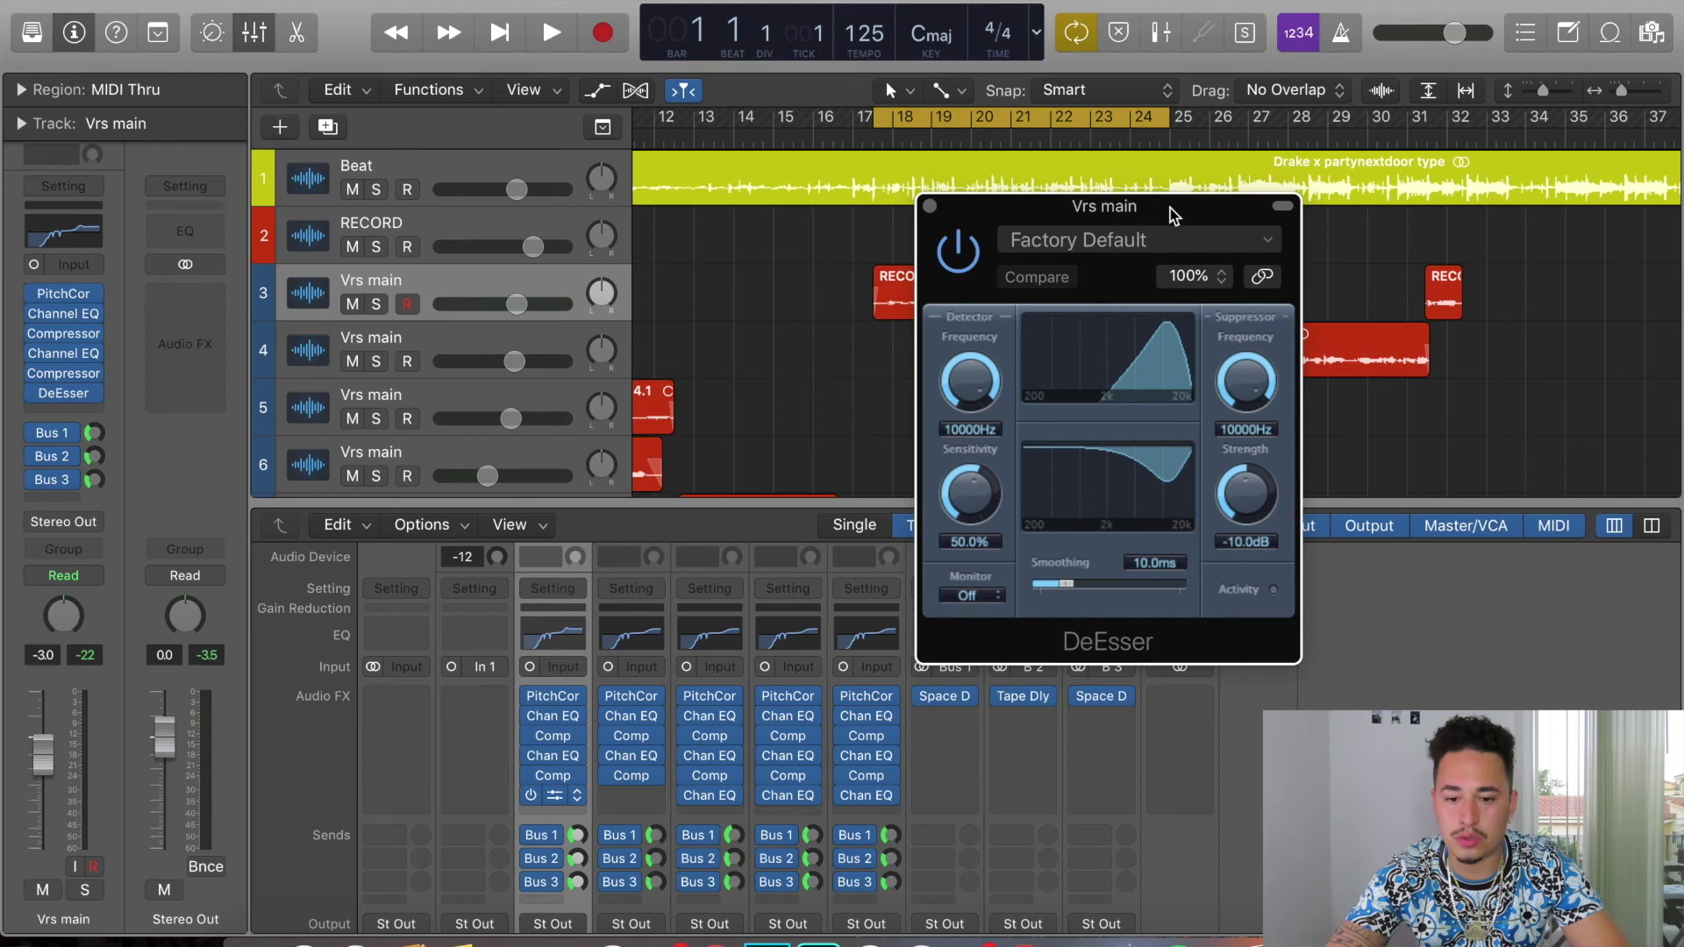
{"action": "left_click", "coordinate": [1125, 247]}
{"action": "left_click", "coordinate": [1135, 243]}
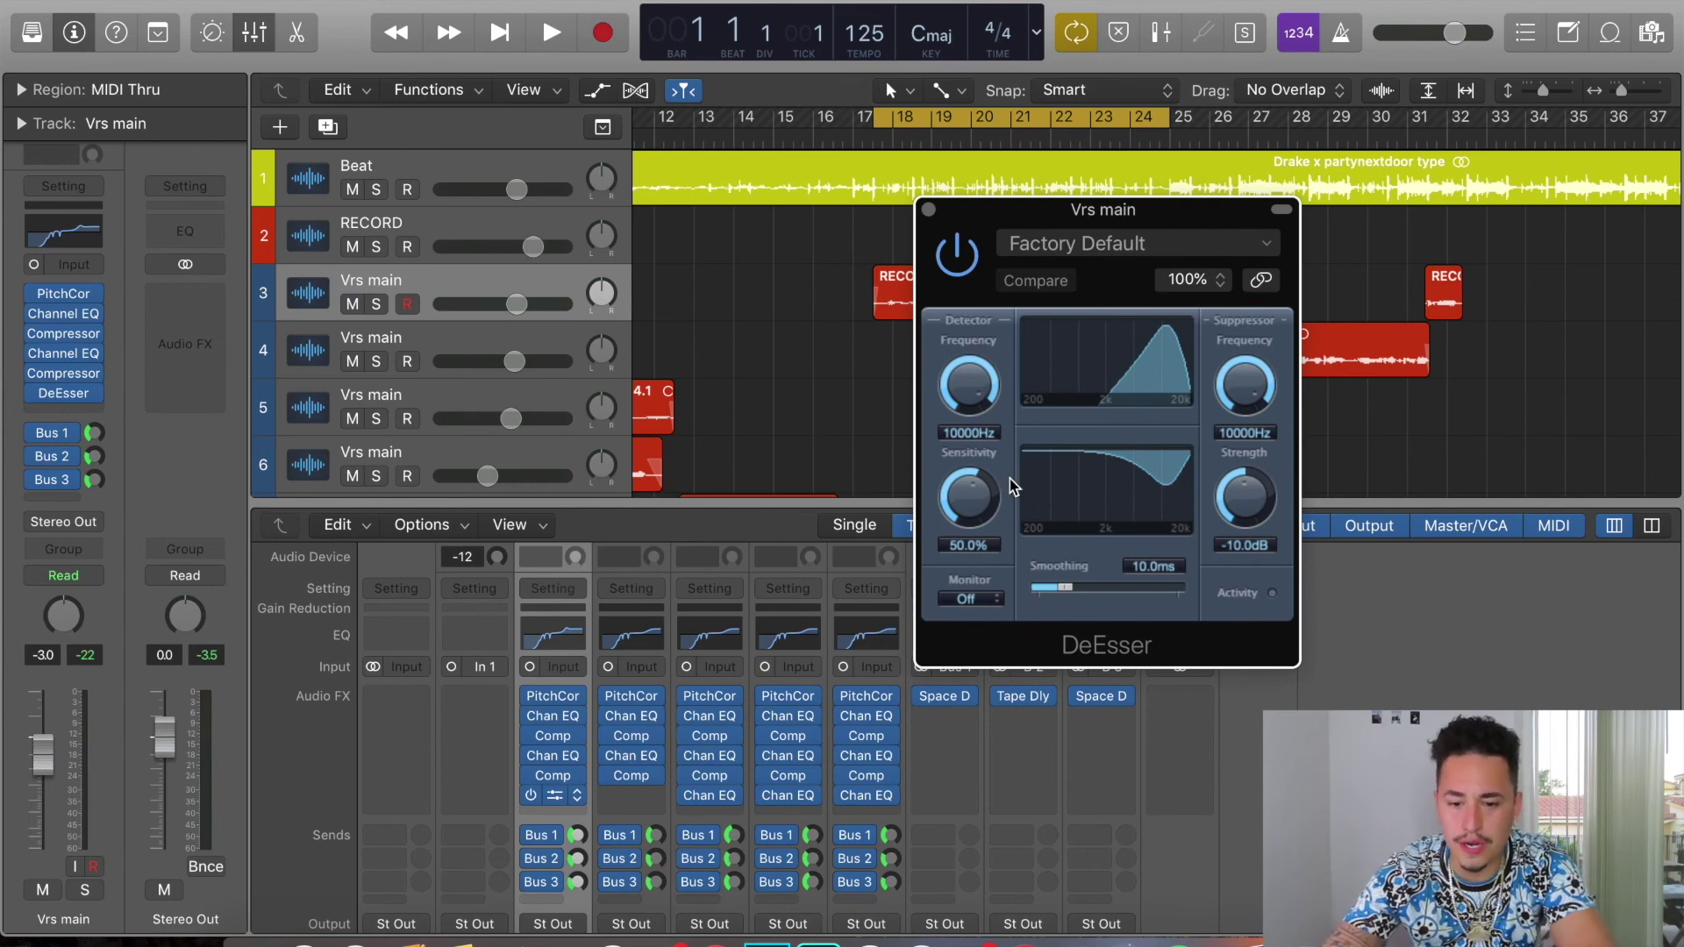
{"action": "left_click", "coordinate": [957, 256]}
Close the DeEsser window and play the looped vocal once with the DeEsser bypassed
{"action": "left_click", "coordinate": [929, 210]}
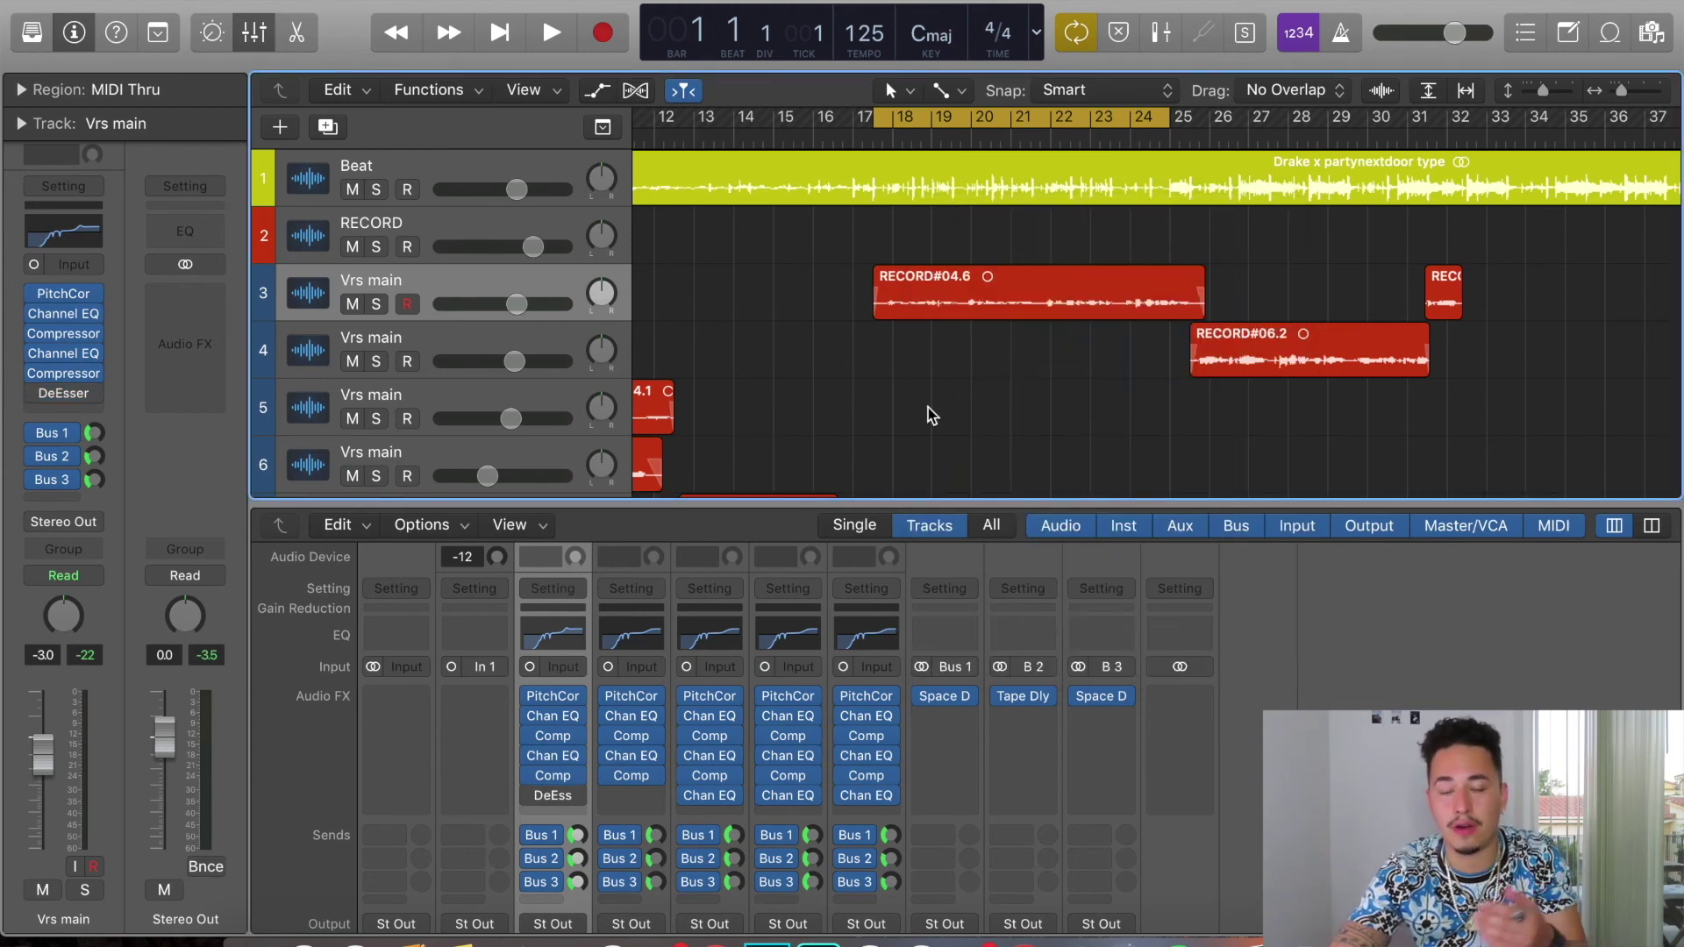
{"action": "key", "text": "space"}
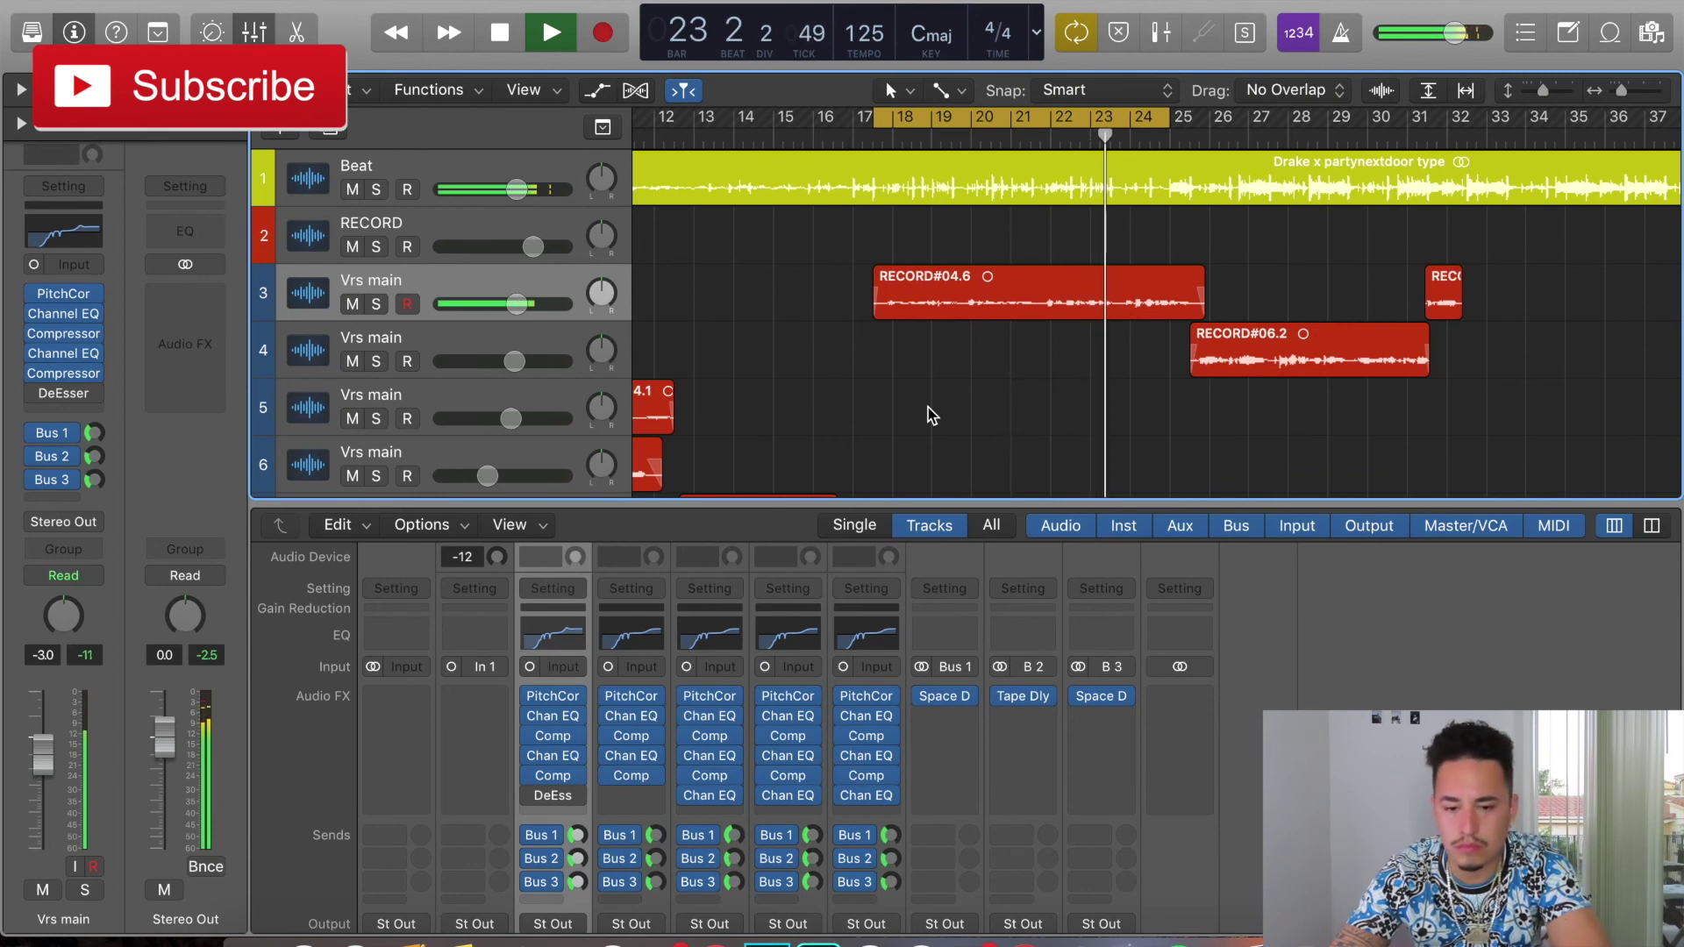
{"action": "key", "text": "space"}
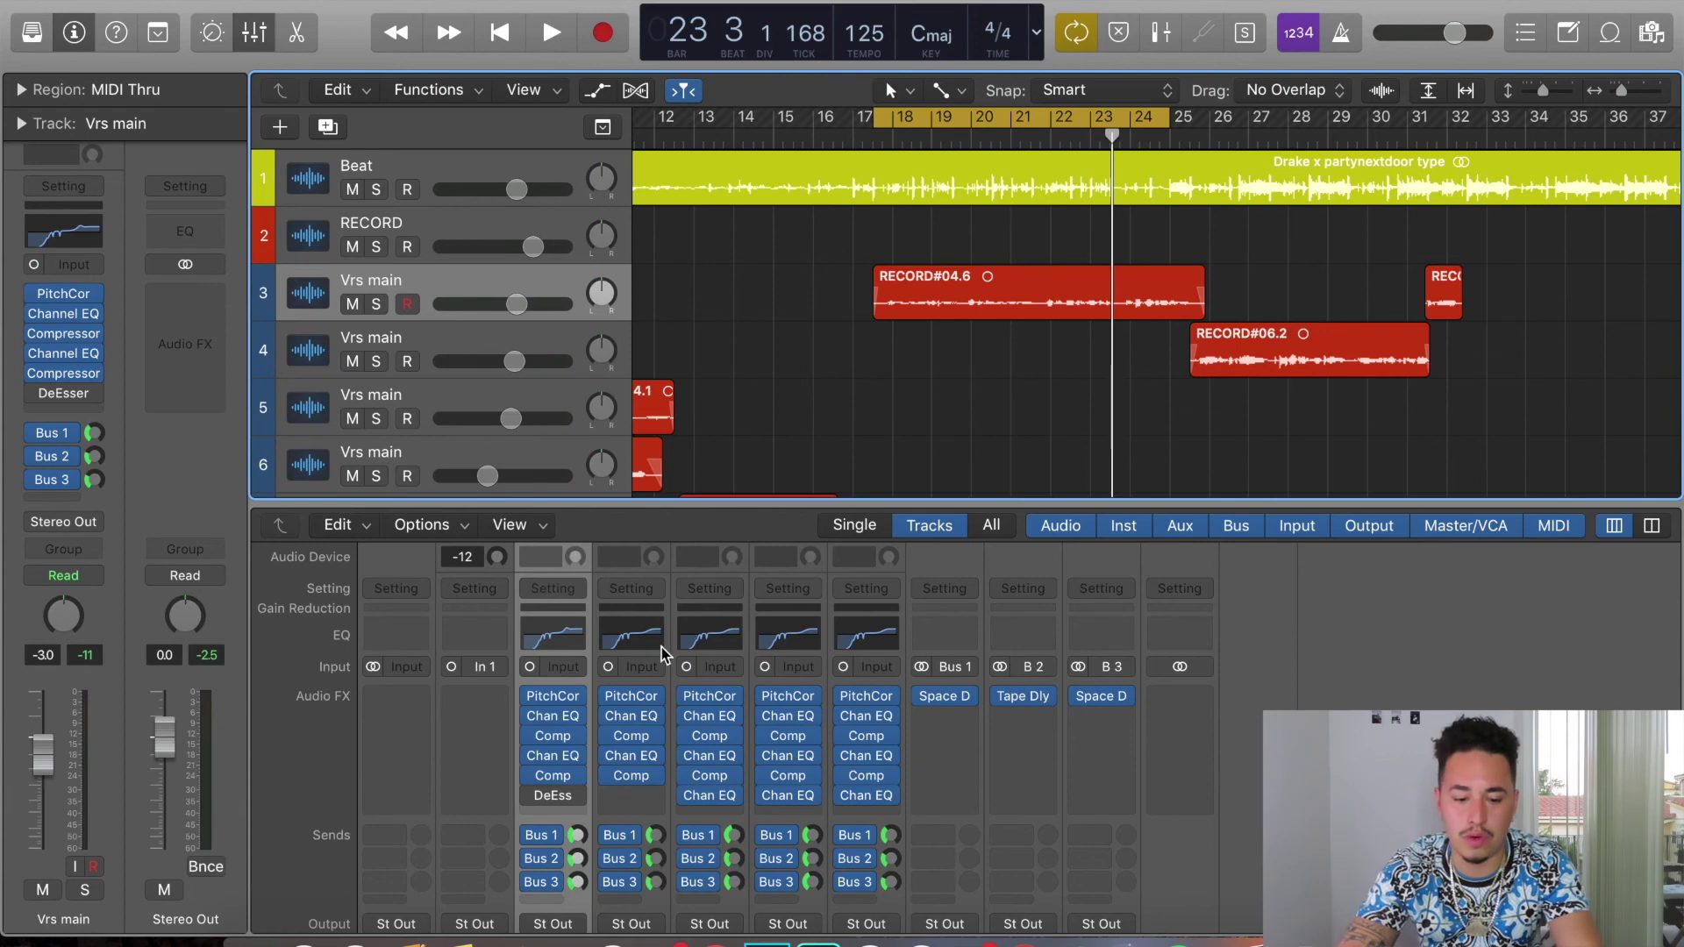
Open the DeEss insert and lower its Detector Frequency from 10000 Hz to 7200 Hz
{"action": "mouse_move", "coordinate": [540, 801]}
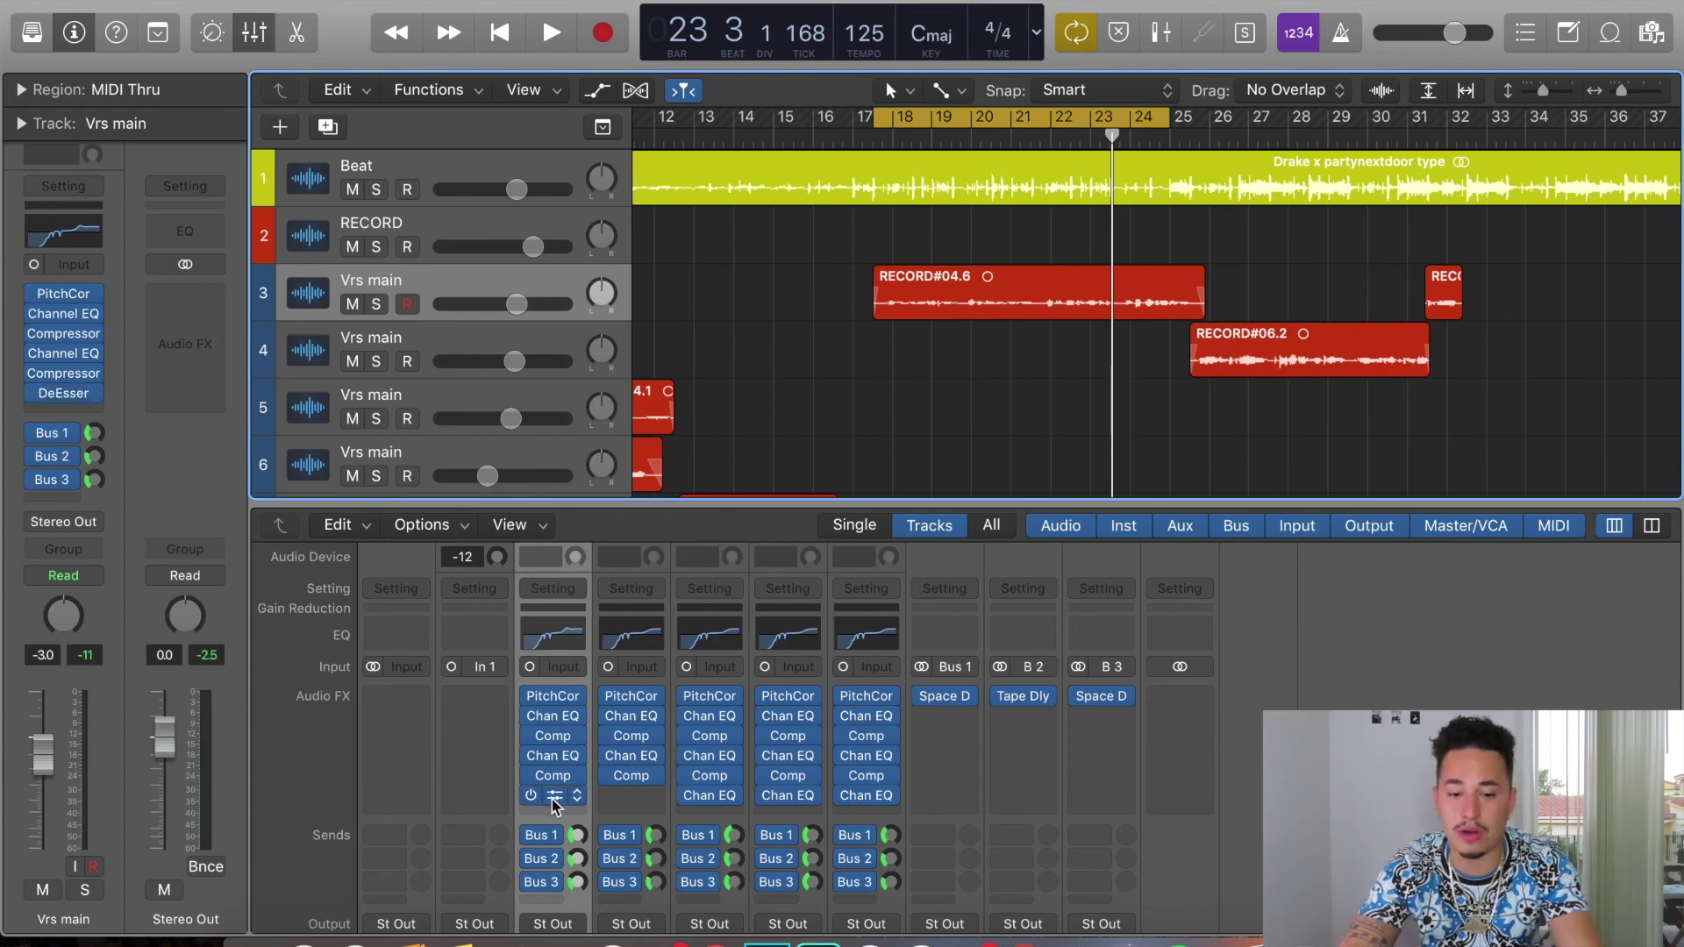
{"action": "left_click", "coordinate": [553, 800]}
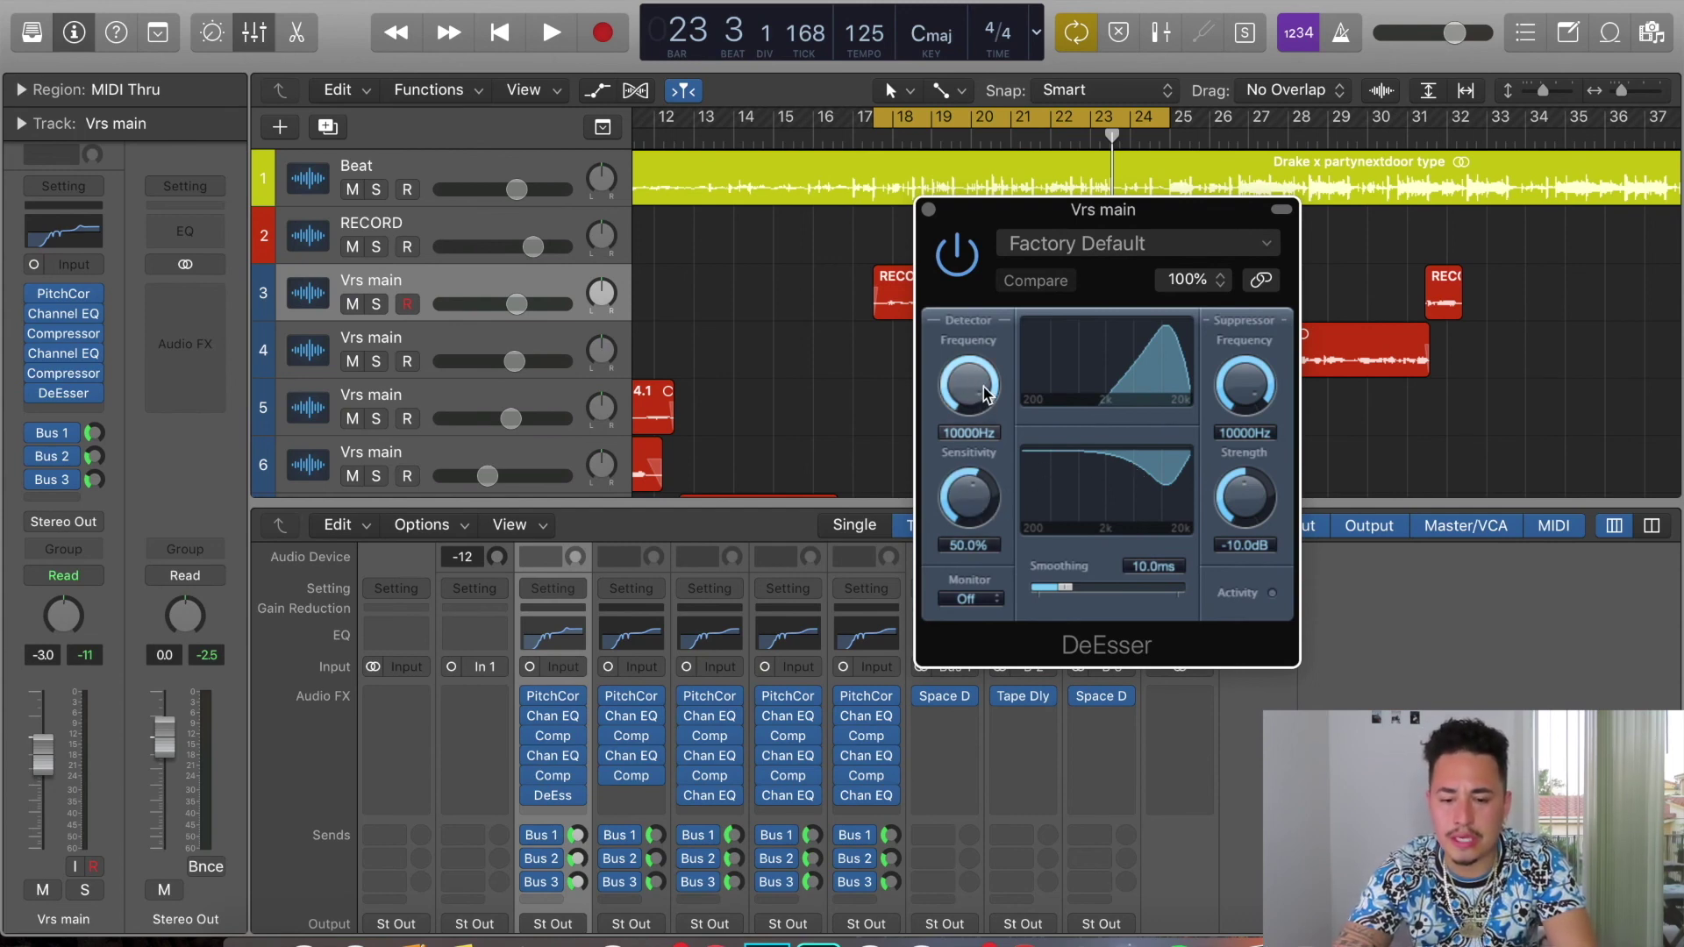
{"action": "left_click_drag", "start_coordinate": [983, 390], "coordinate": [986, 405]}
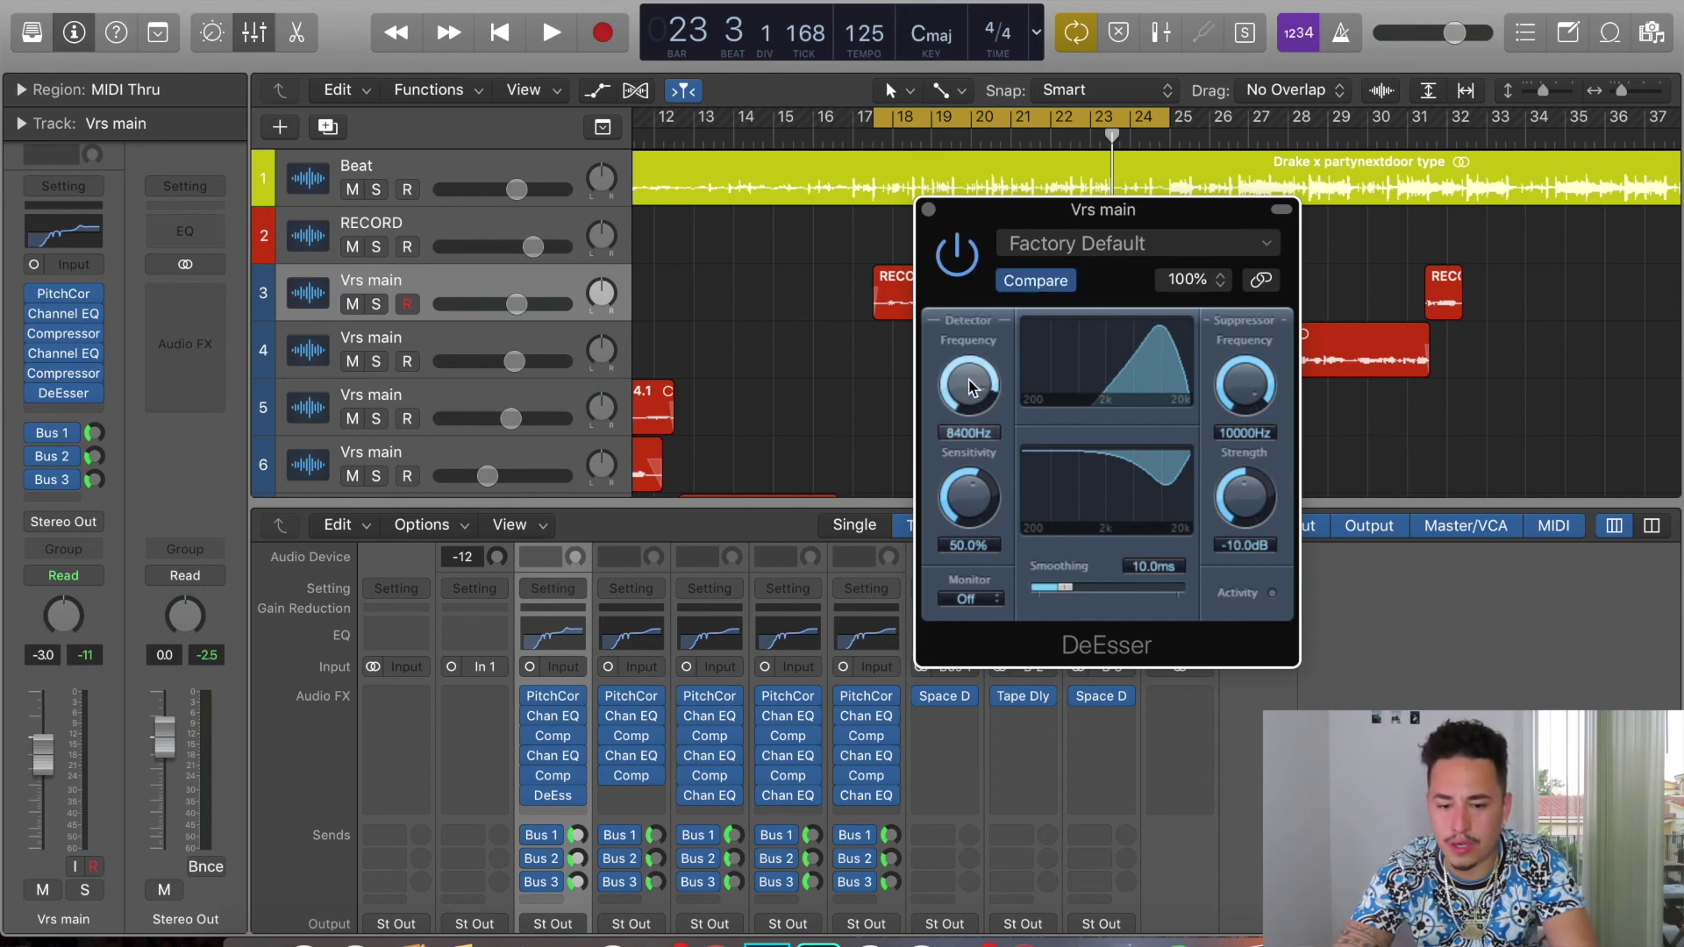
{"action": "left_click_drag", "start_coordinate": [967, 379], "coordinate": [967, 390]}
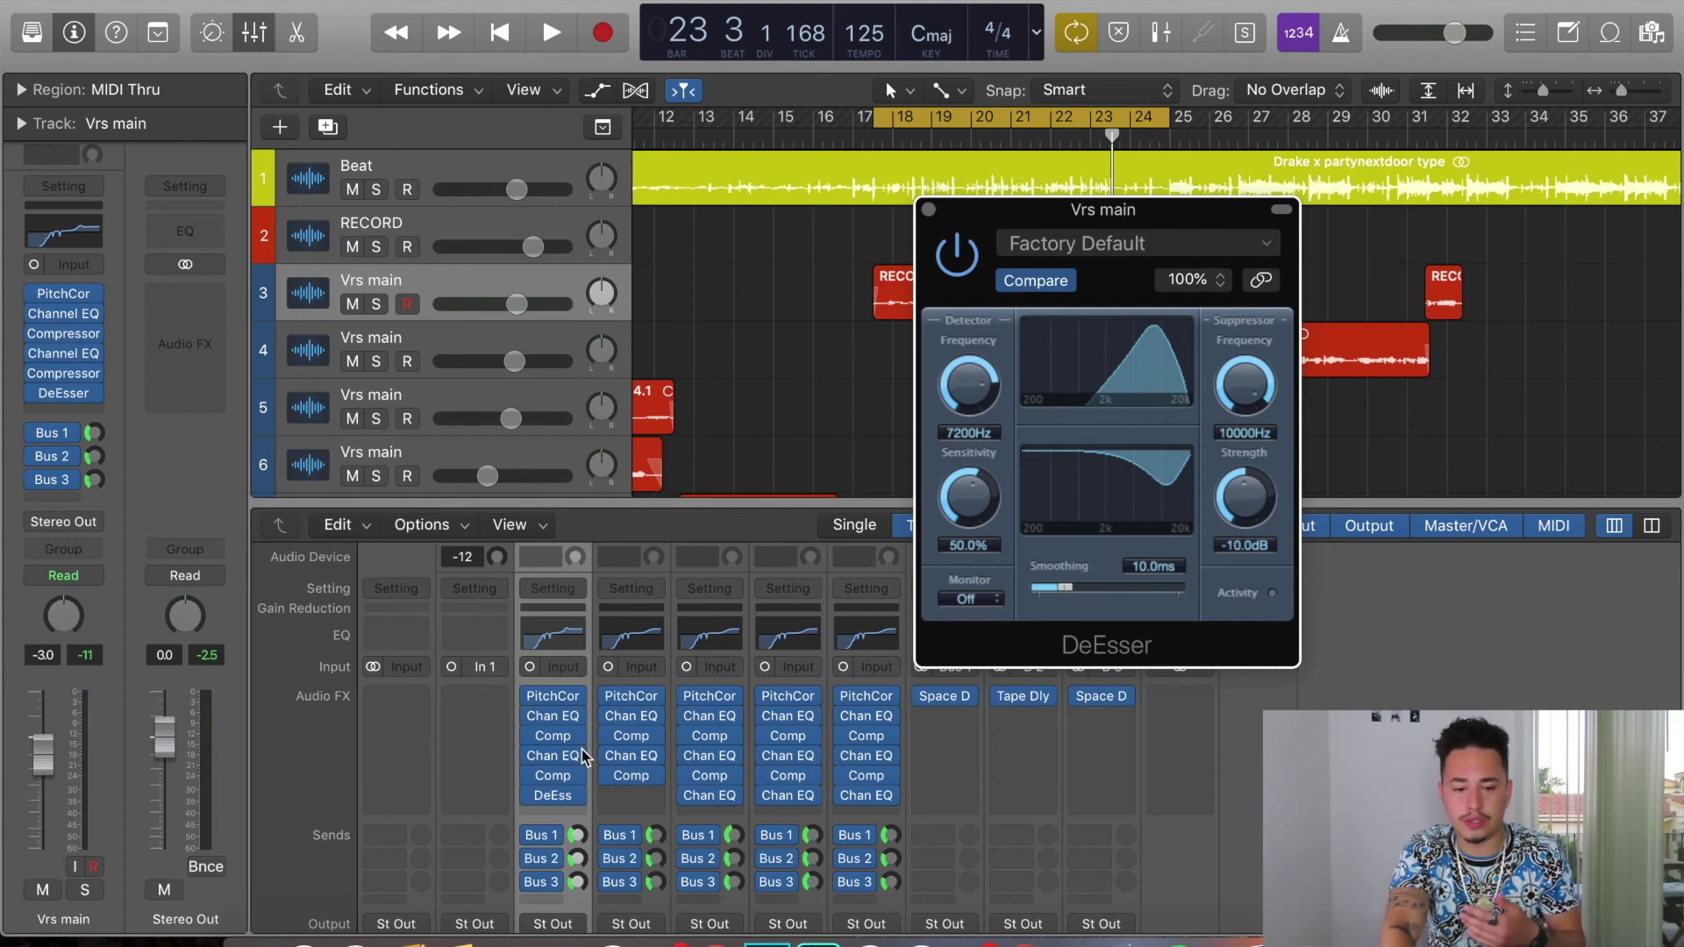
Move DeEss down one slot, insert a mono Channel EQ above it, and open it
{"action": "mouse_move", "coordinate": [562, 805]}
{"action": "left_click_drag", "start_coordinate": [562, 804], "coordinate": [532, 798]}
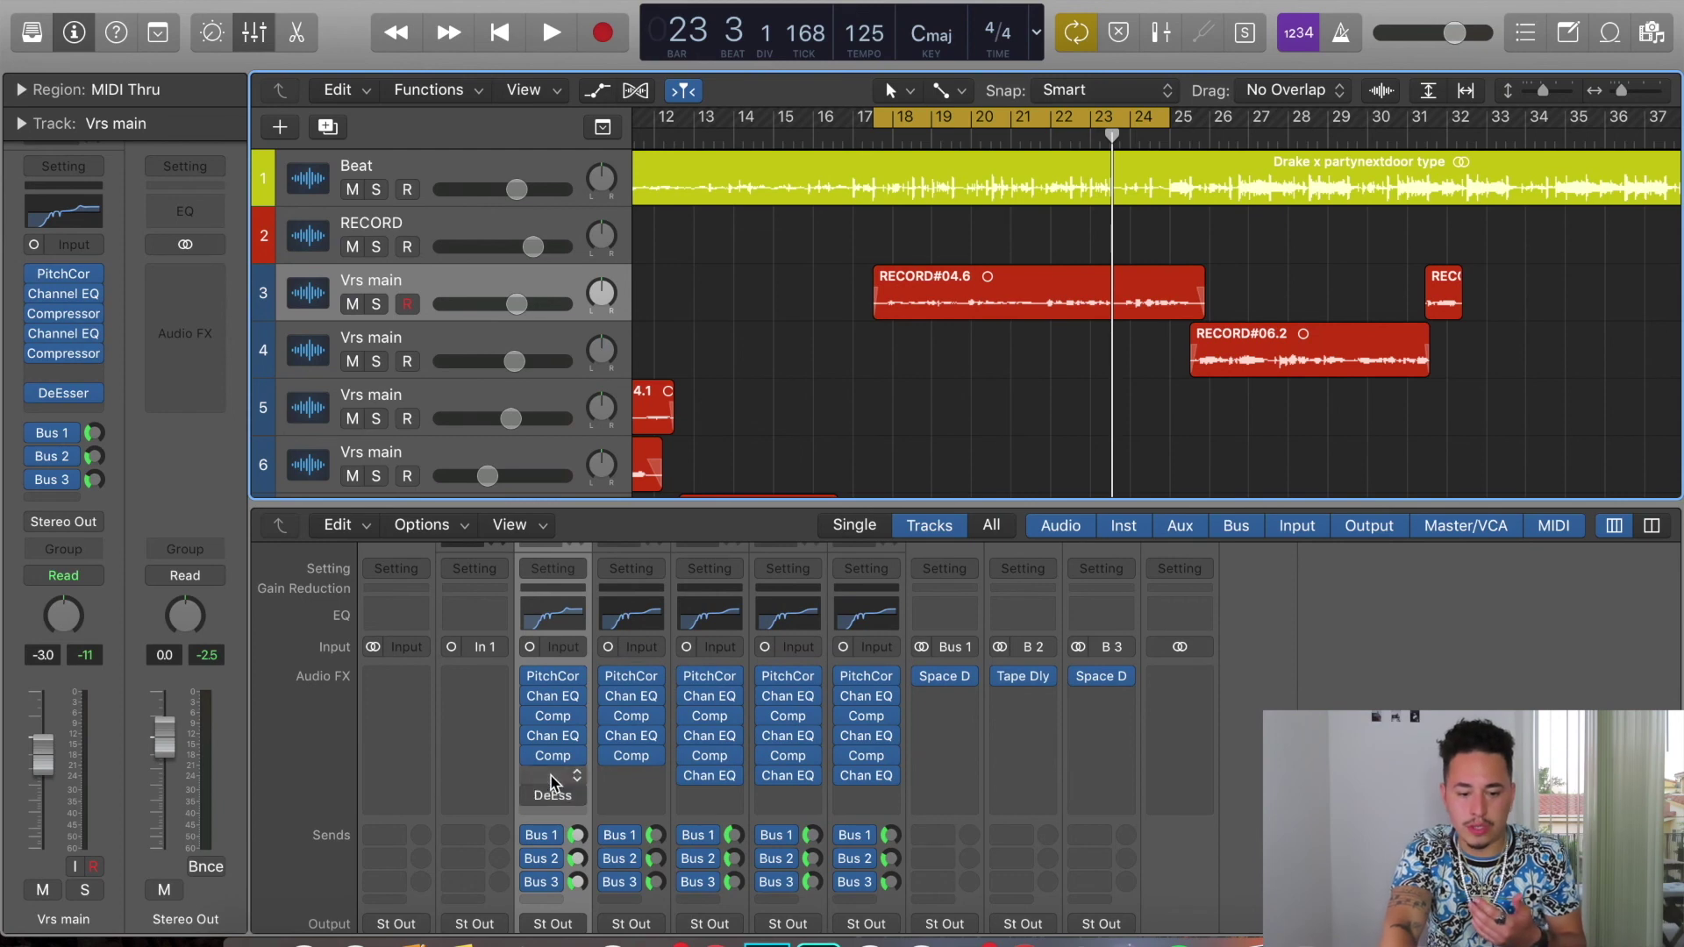
{"action": "left_click", "coordinate": [551, 794]}
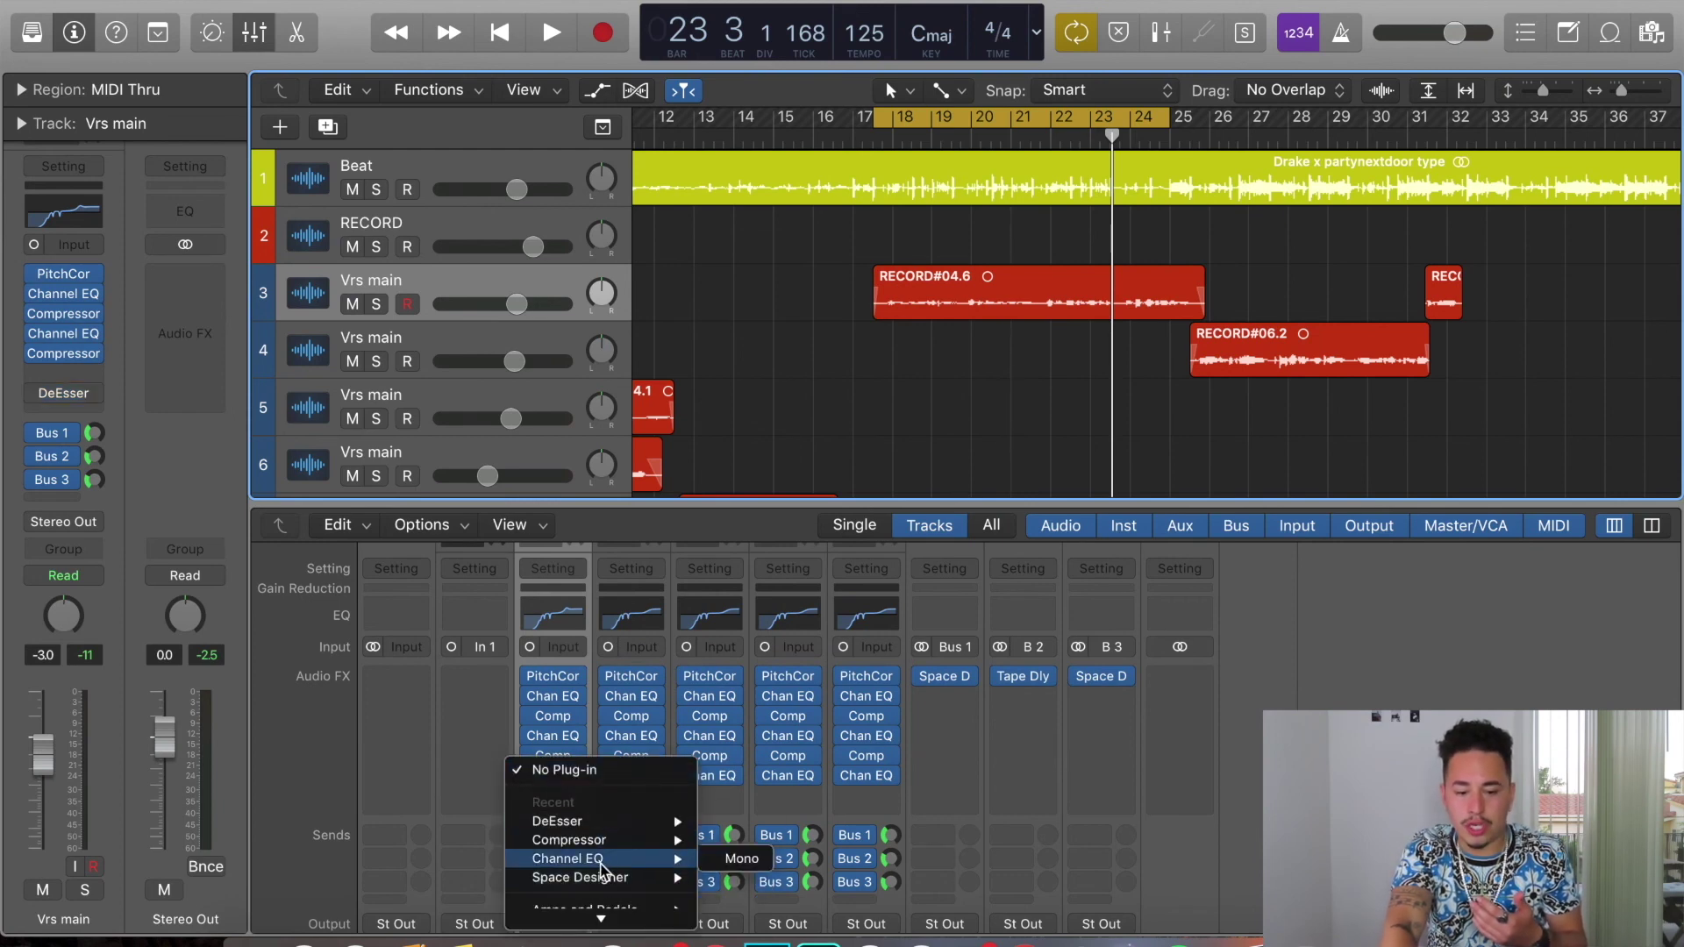
{"action": "left_click", "coordinate": [726, 868]}
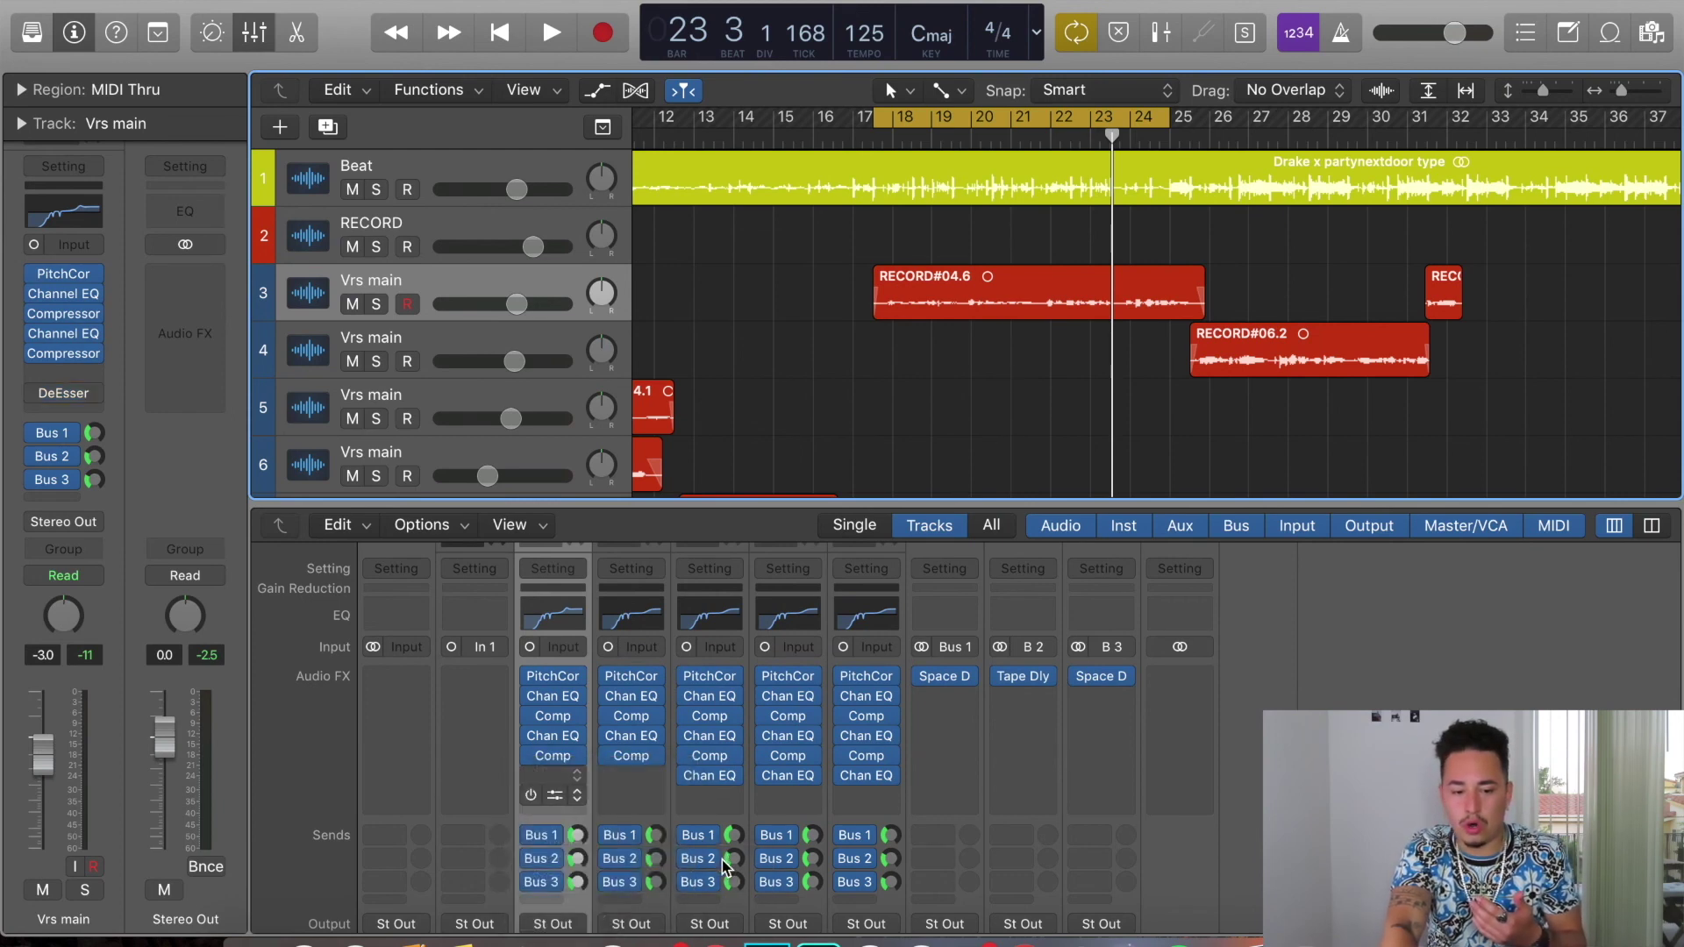
{"action": "left_click", "coordinate": [558, 781]}
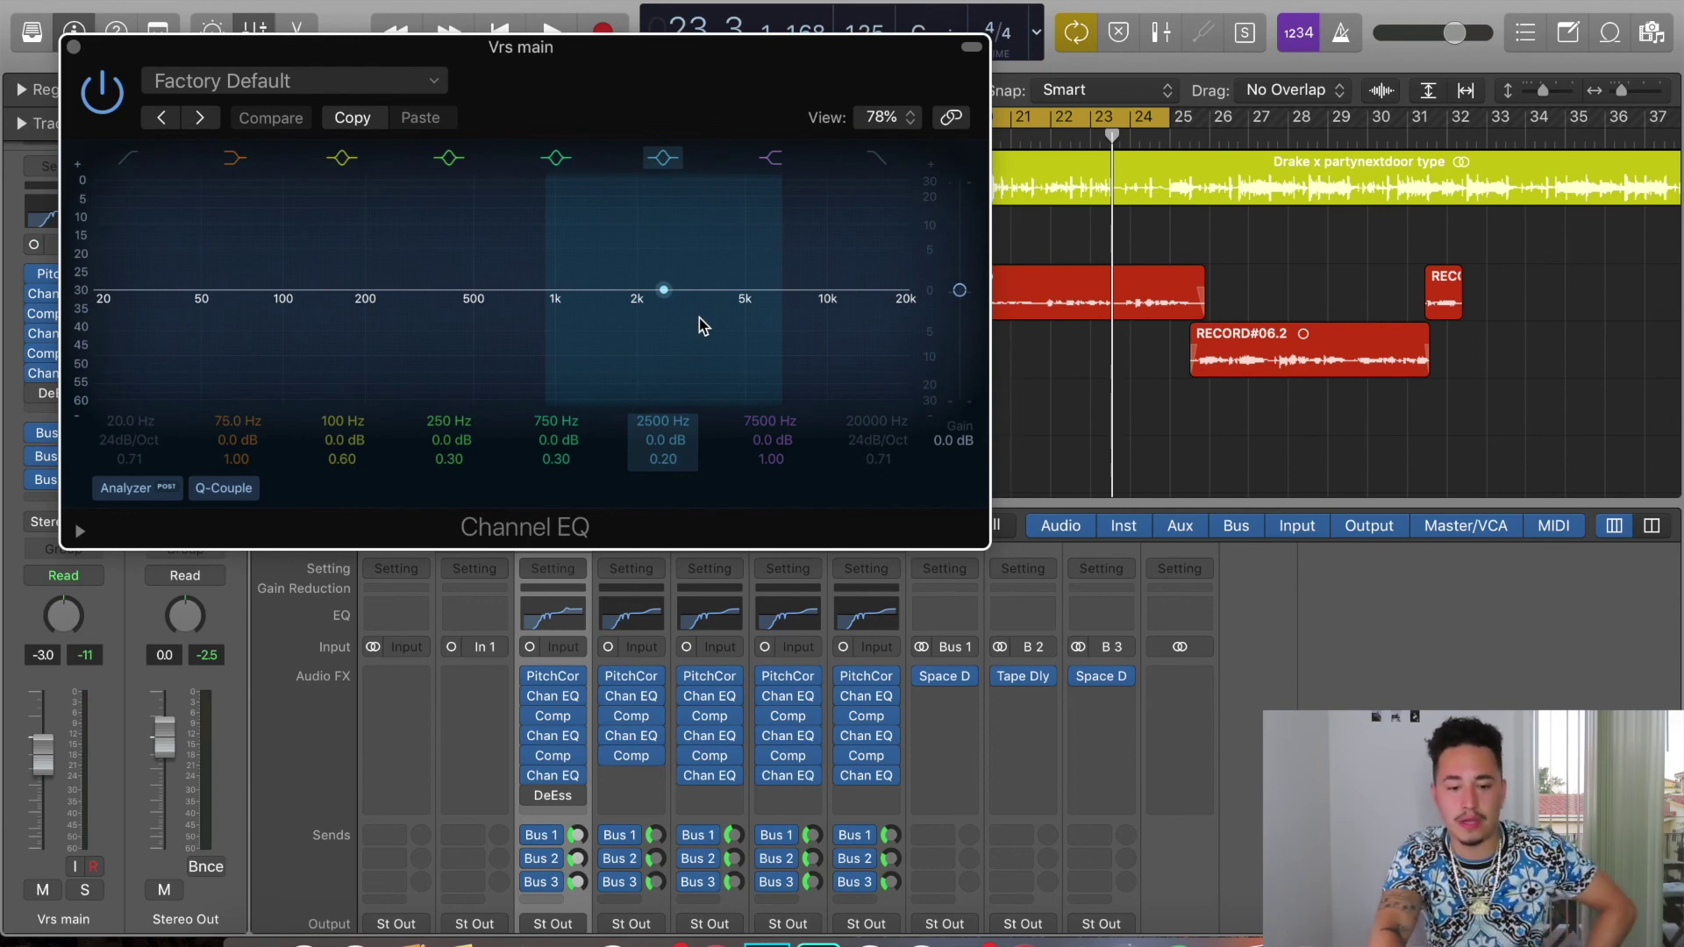
With the loop playing, shift the Channel EQ's 2500 Hz band to about 6500 Hz
{"action": "key", "text": "space"}
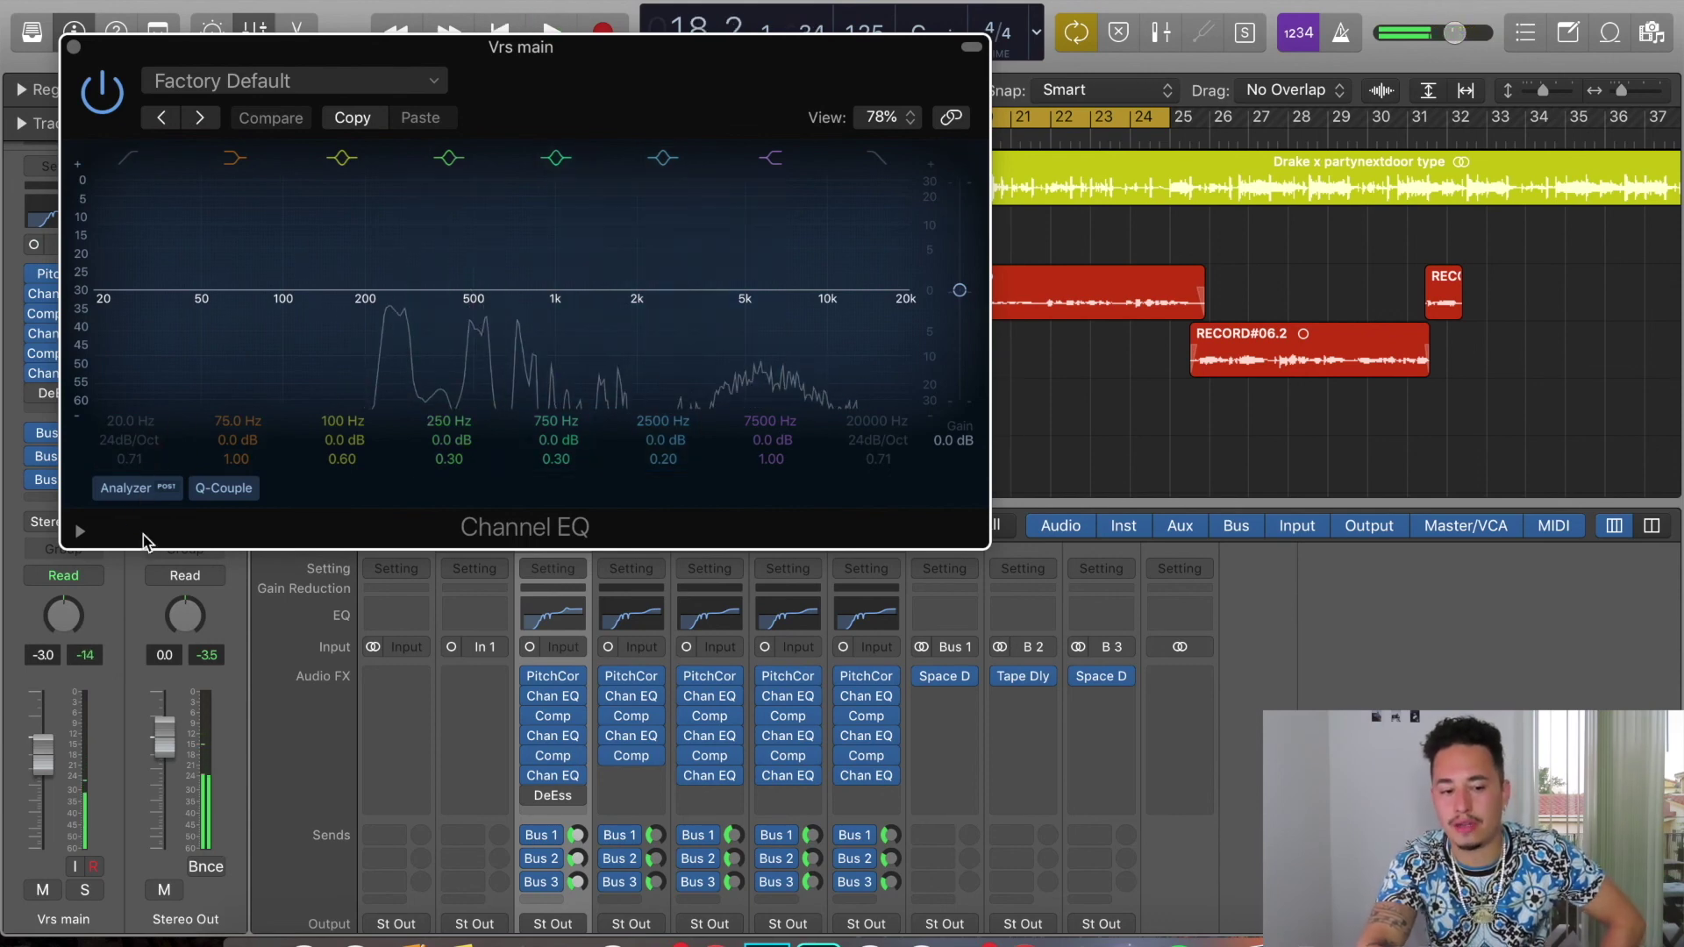
{"action": "left_click", "coordinate": [138, 488]}
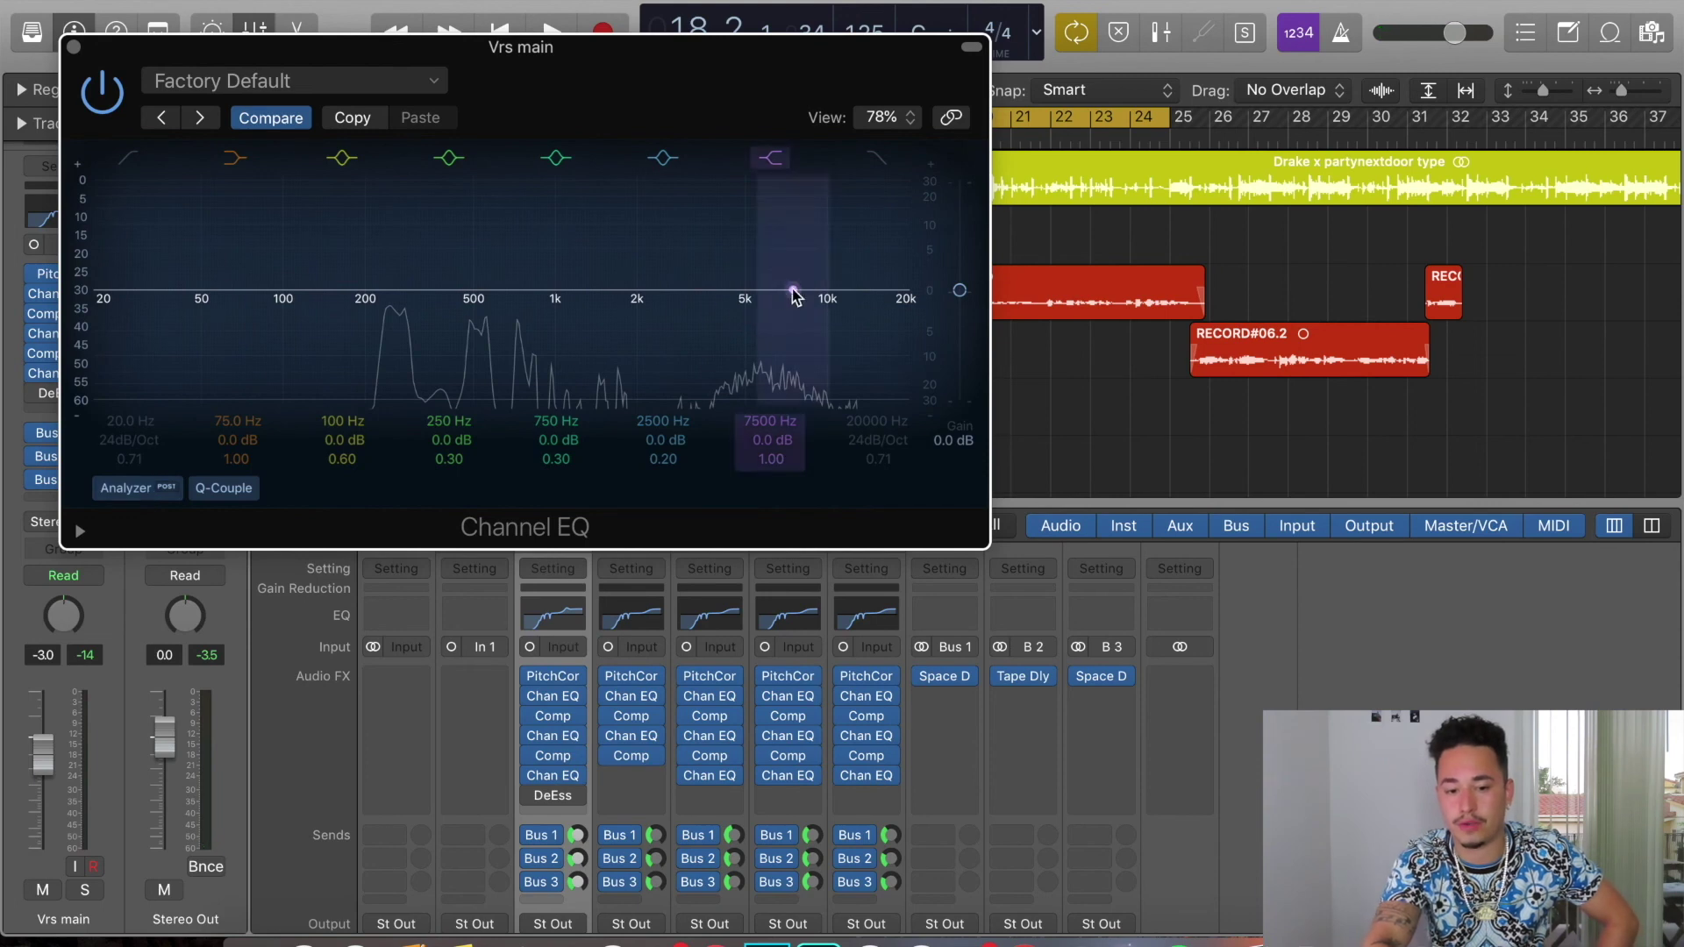
{"action": "key", "text": "space"}
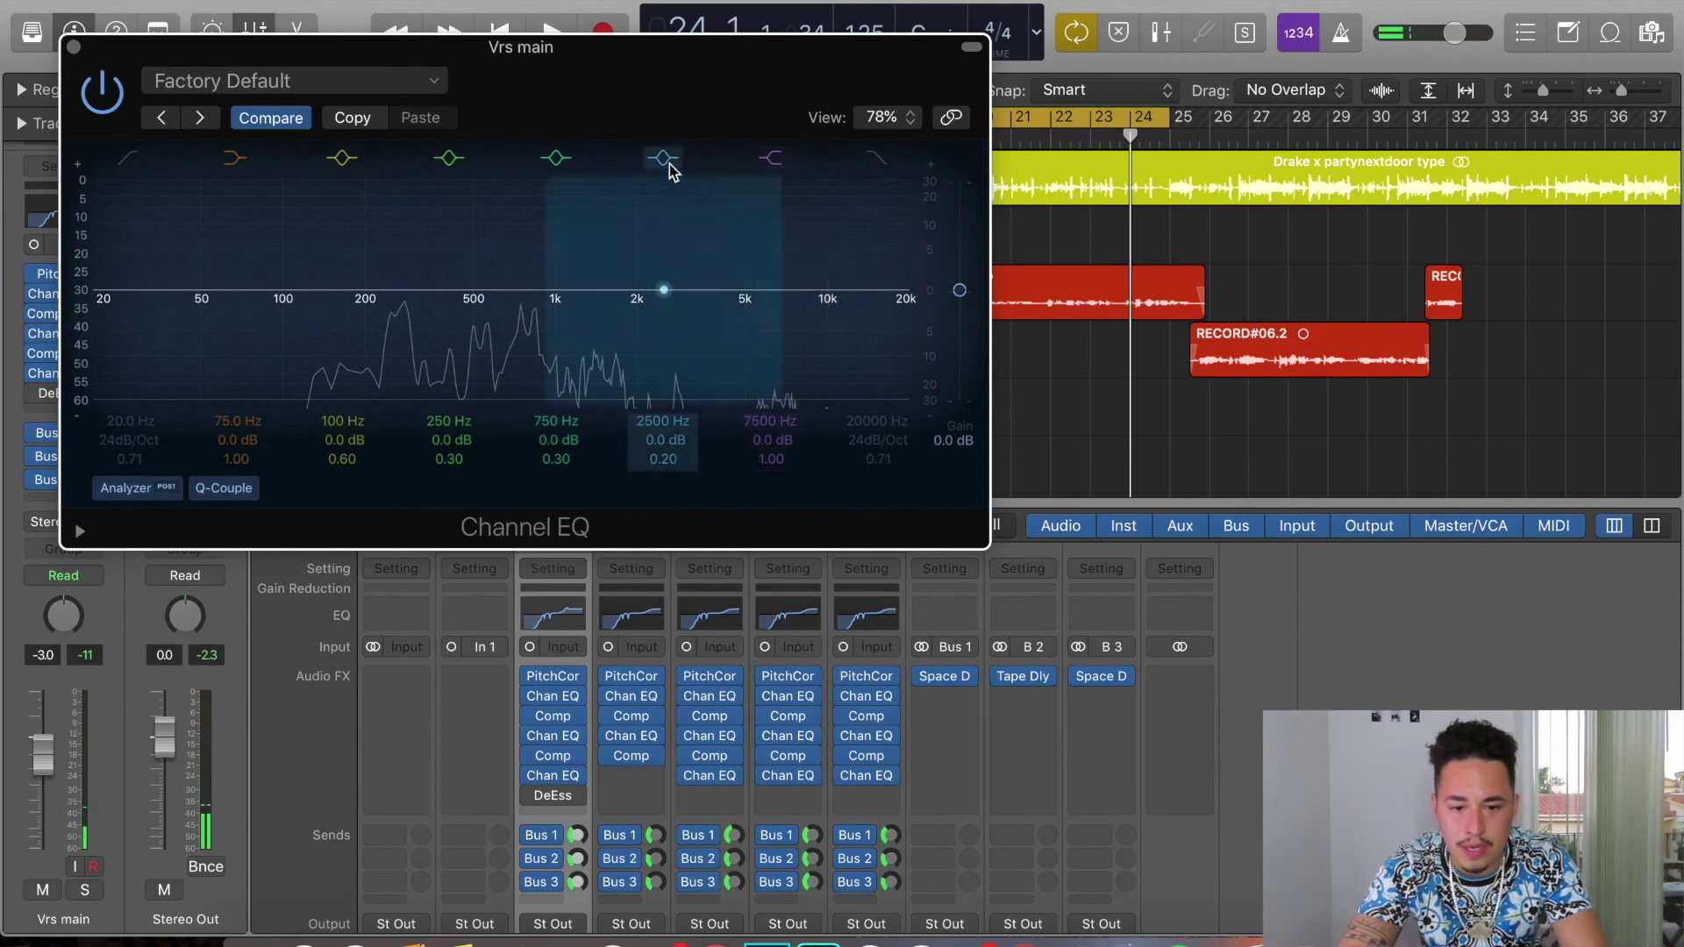
{"action": "left_click_drag", "start_coordinate": [664, 292], "coordinate": [783, 294]}
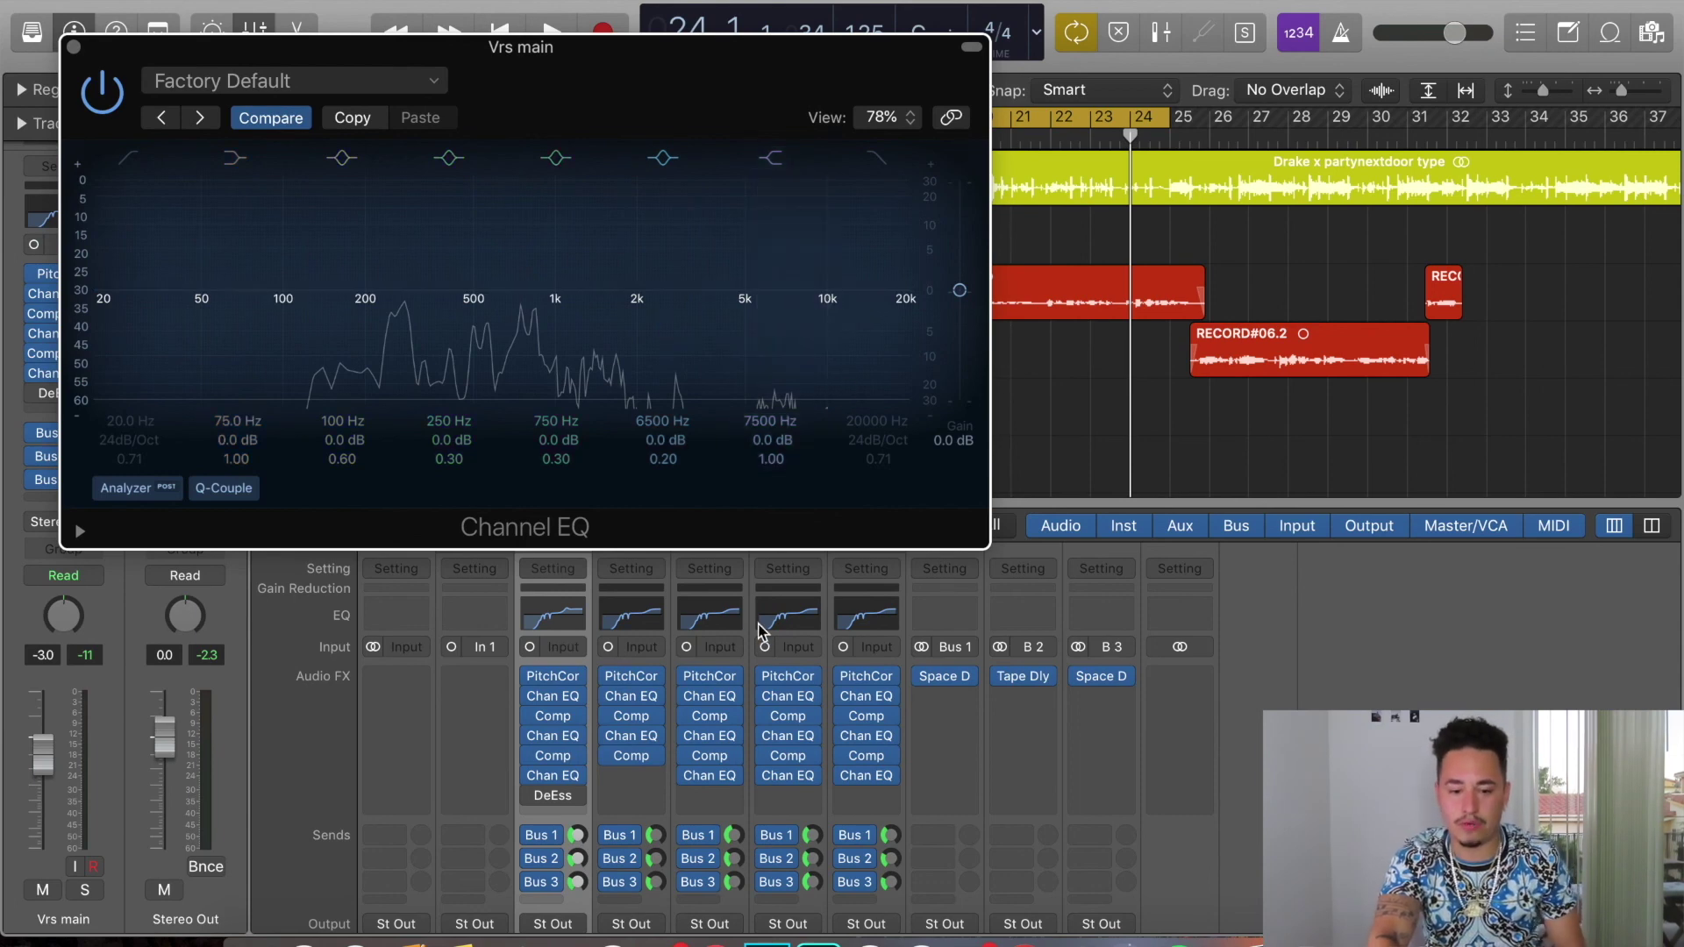
{"action": "left_click", "coordinate": [74, 46]}
Remove the last Channel EQ, re-enable the DeEsser, and set its detector to 6500 Hz
{"action": "left_click", "coordinate": [578, 777]}
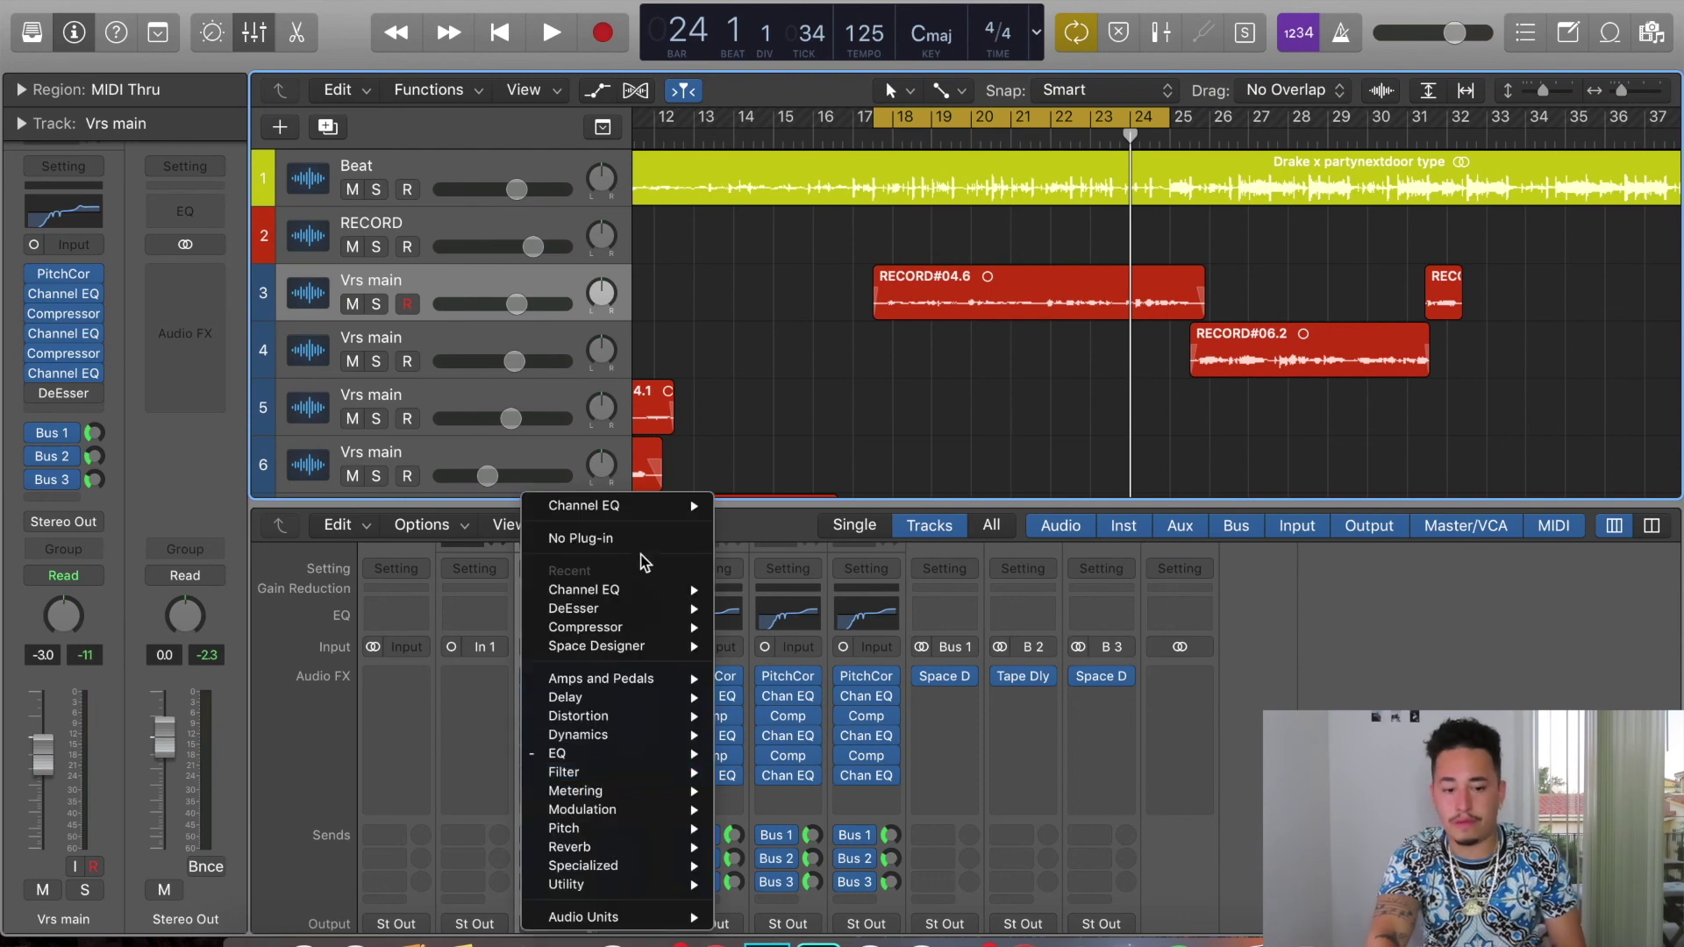
{"action": "left_click", "coordinate": [639, 544]}
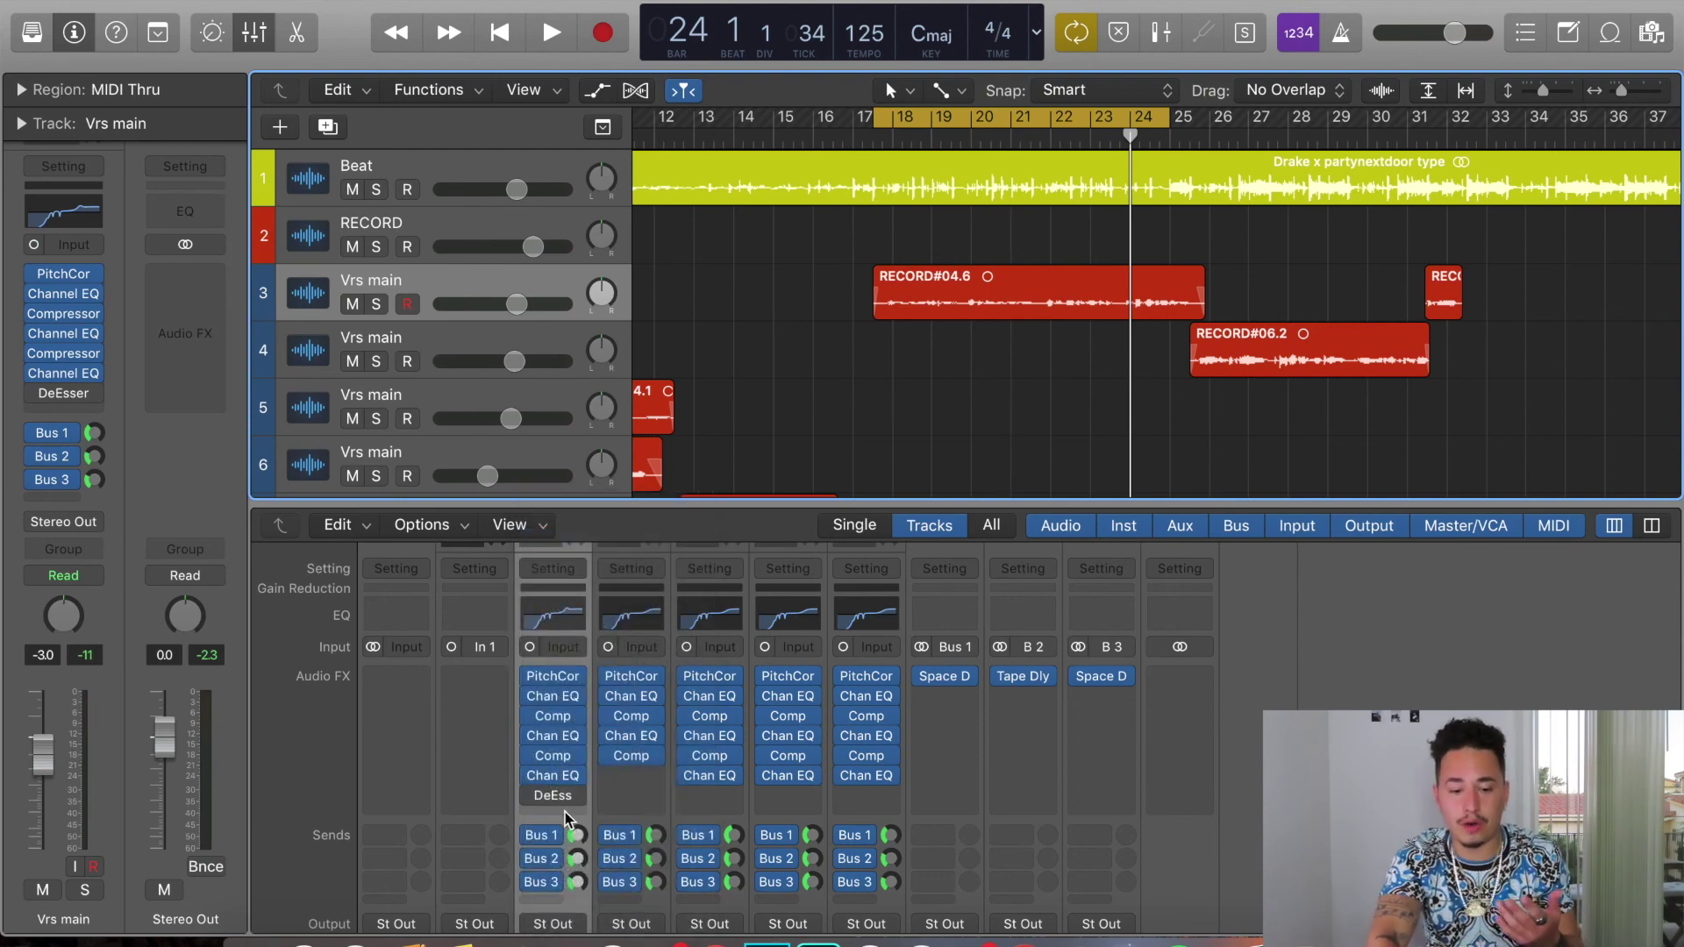
{"action": "left_click", "coordinate": [532, 796]}
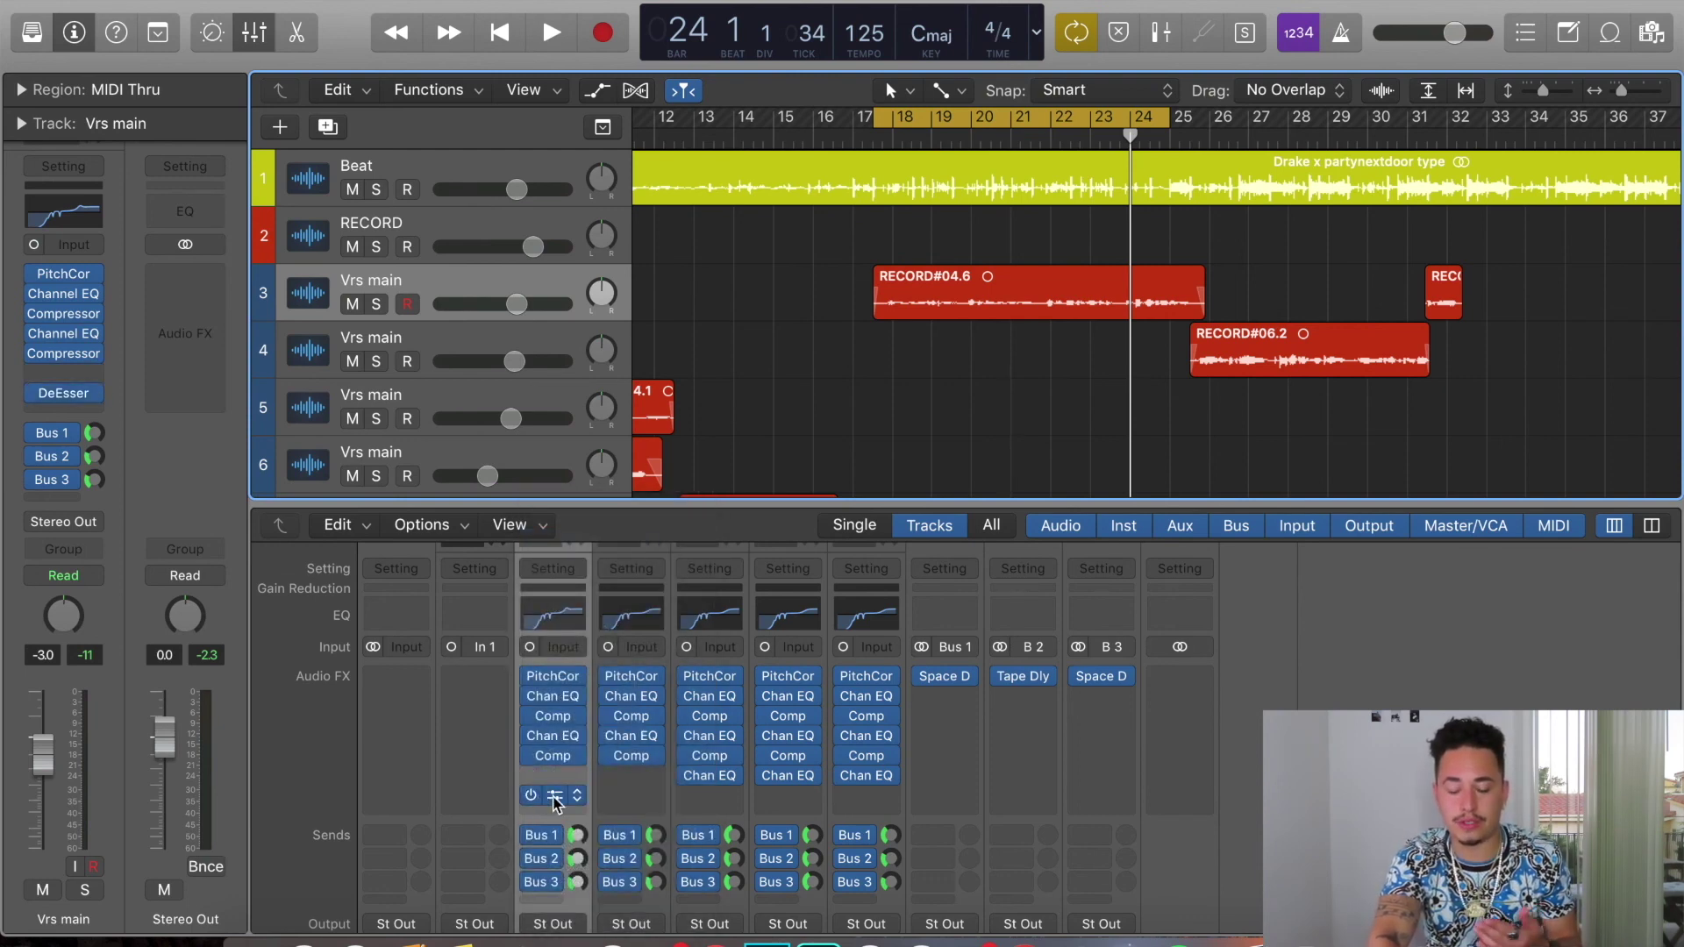
{"action": "left_click", "coordinate": [553, 796]}
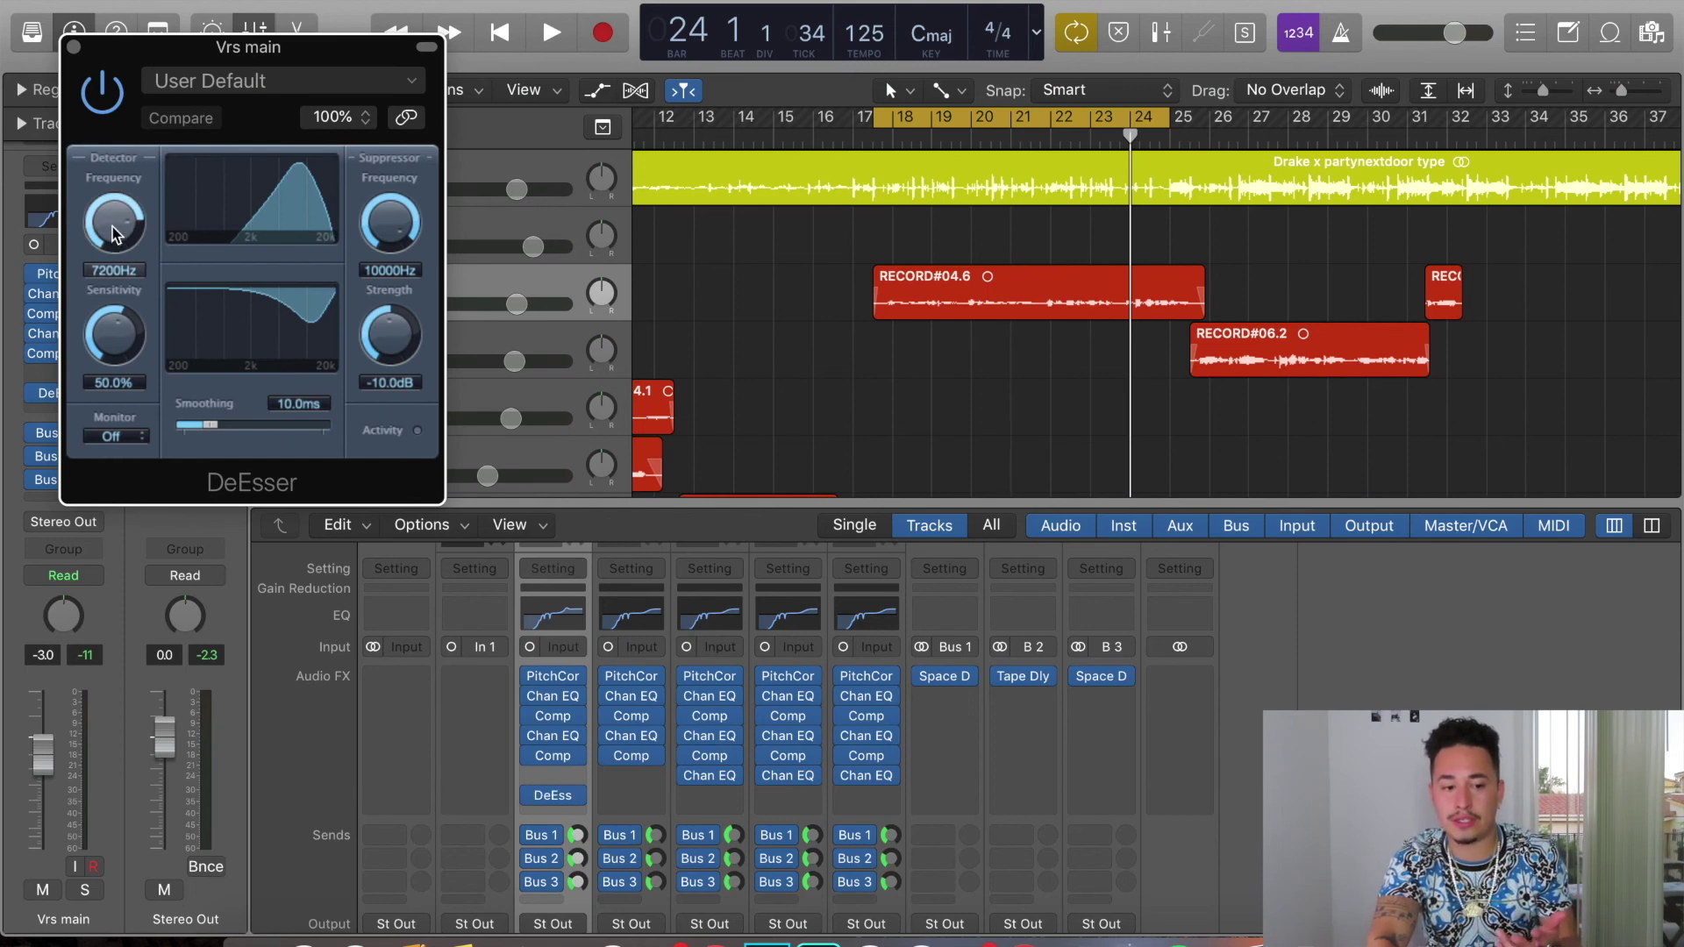
{"action": "left_click_drag", "start_coordinate": [114, 230], "coordinate": [114, 241]}
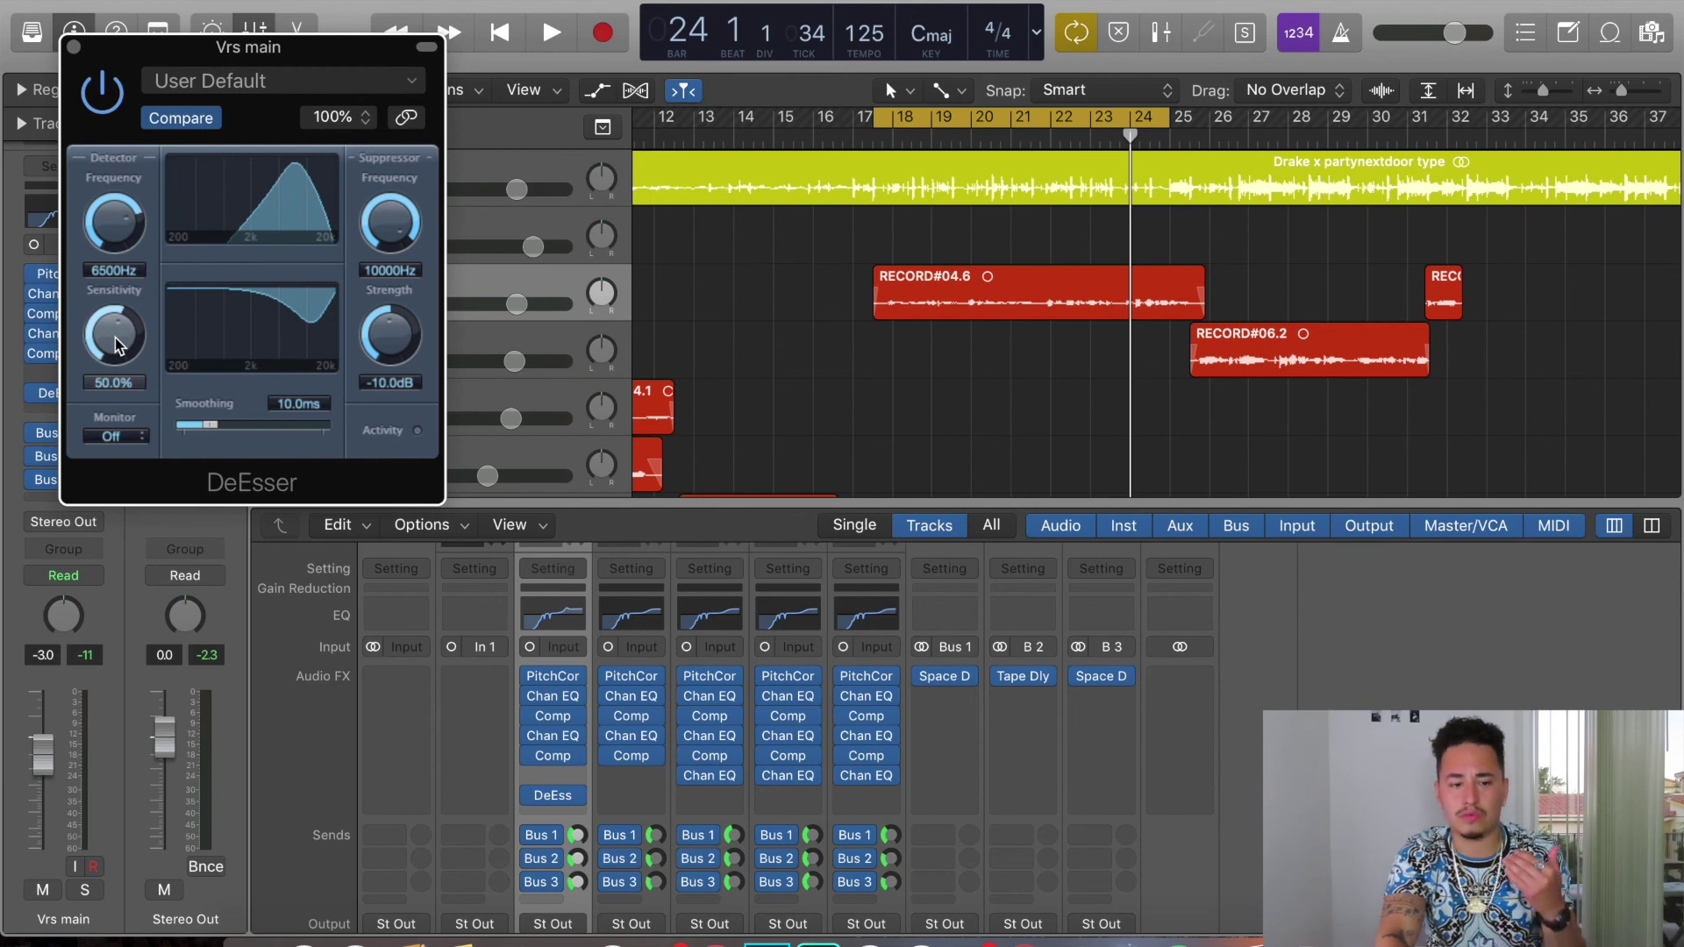
Set DeEsser Sensitivity to 16.0% and Strength to -6.0 dB, then play the loop
{"action": "left_click_drag", "start_coordinate": [119, 345], "coordinate": [120, 368]}
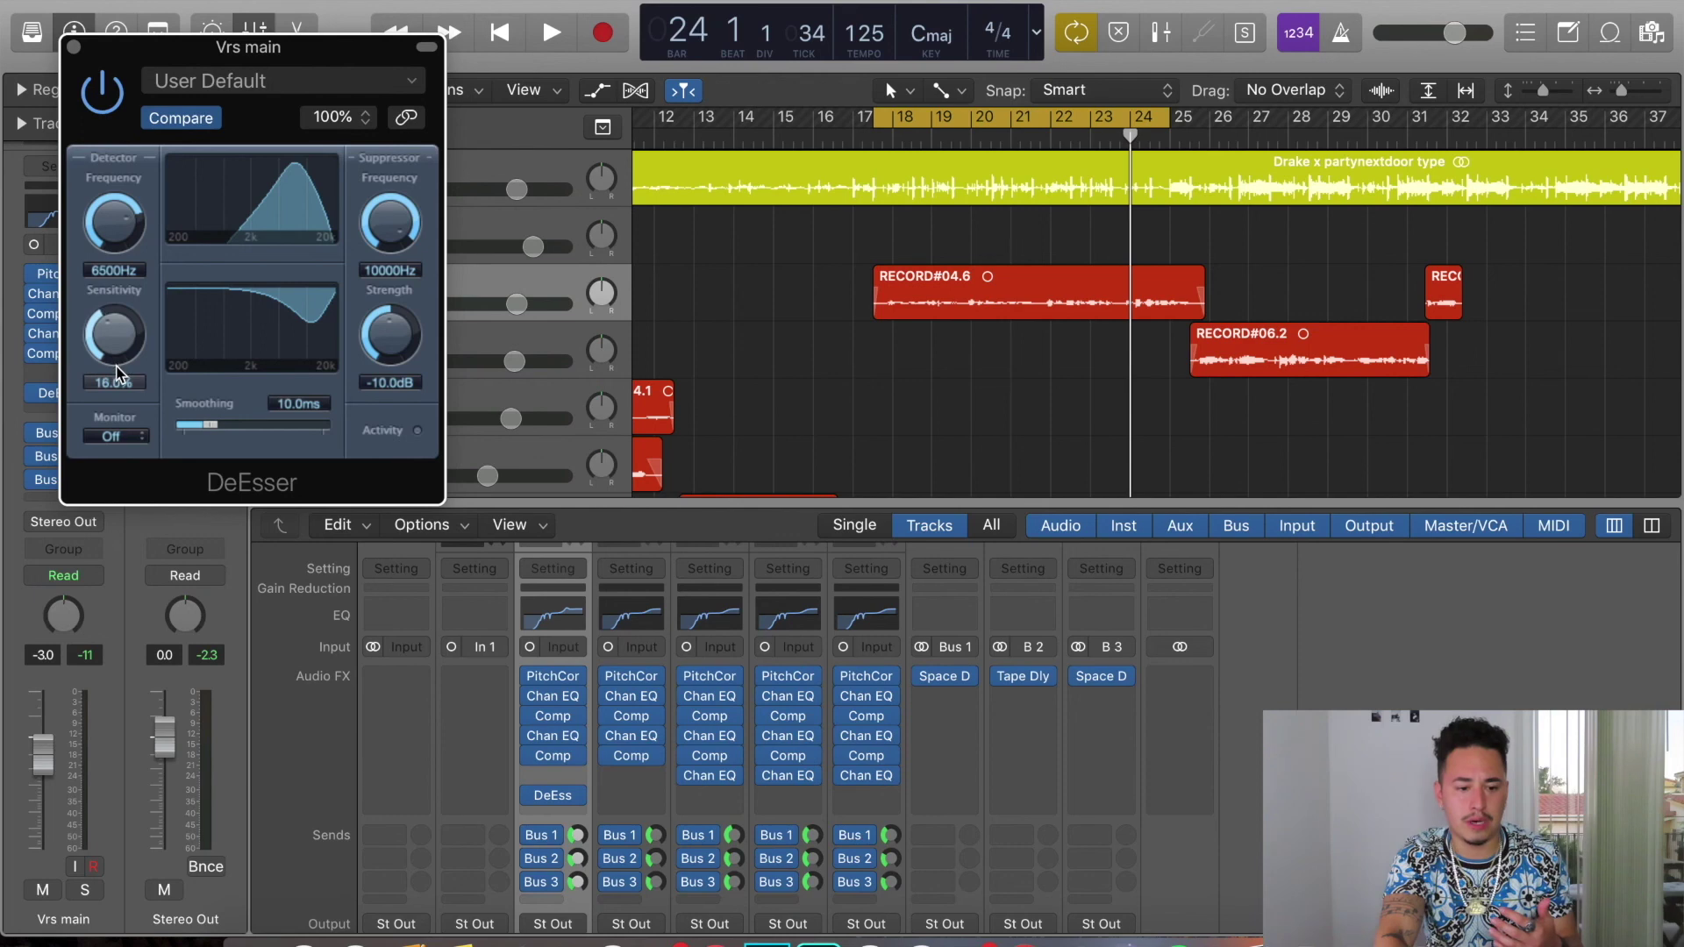
{"action": "left_click_drag", "start_coordinate": [117, 372], "coordinate": [120, 371]}
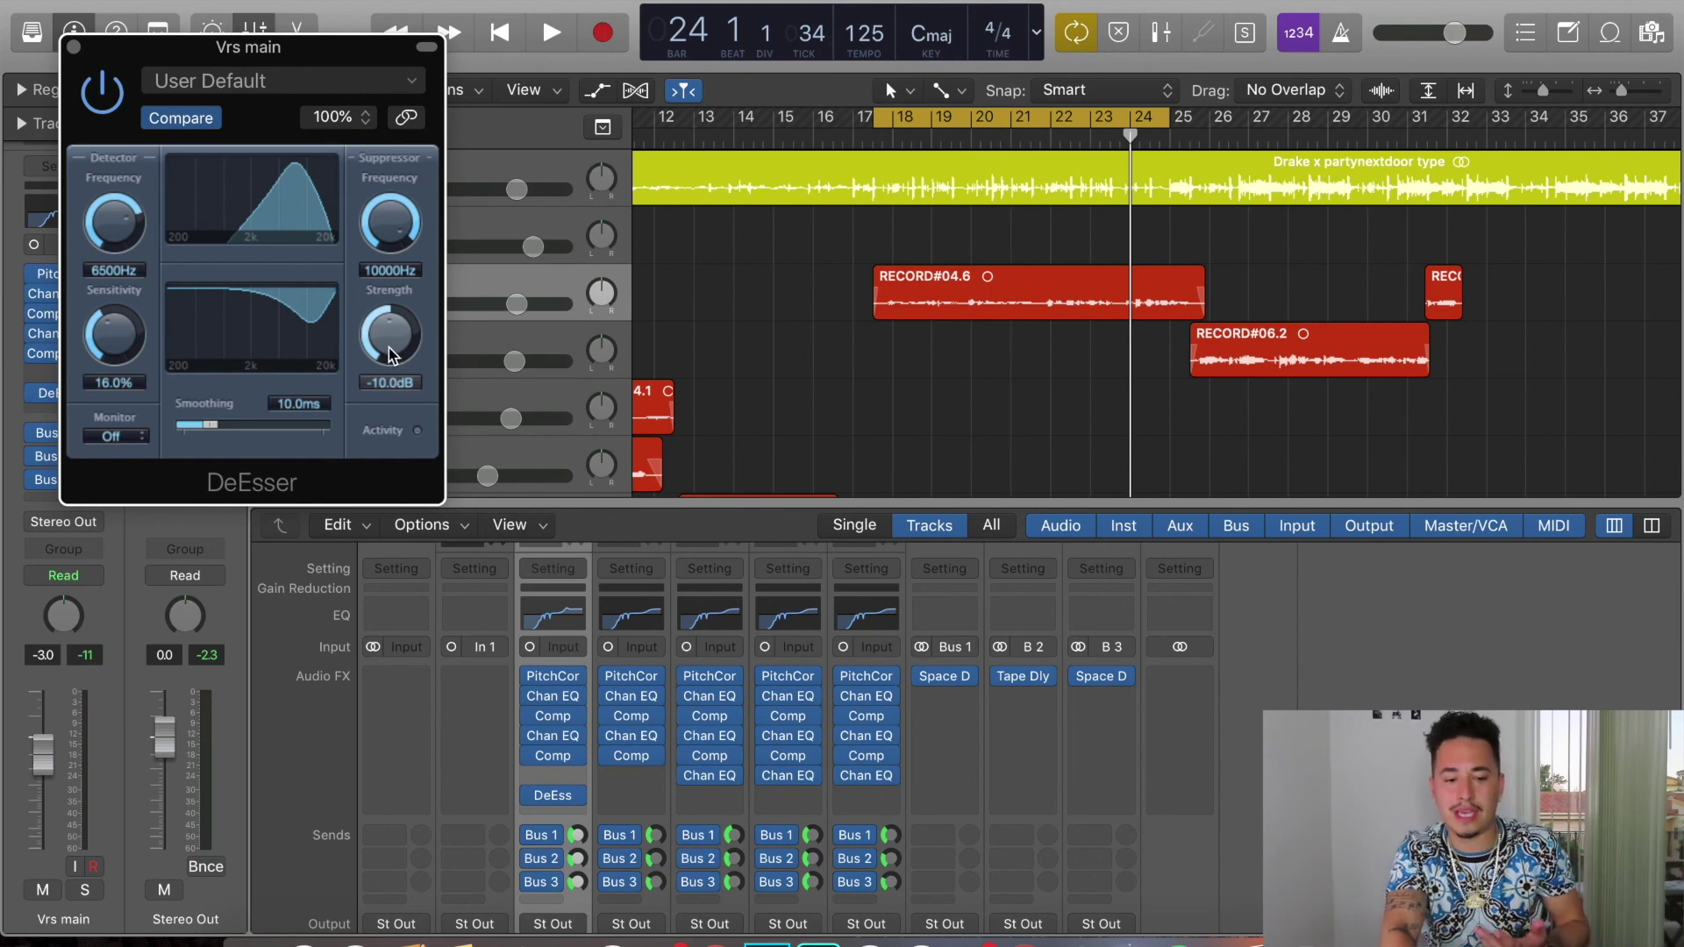
{"action": "mouse_move", "coordinate": [388, 345]}
{"action": "left_mouse_down"}
{"action": "mouse_move", "coordinate": [392, 379]}
{"action": "mouse_move", "coordinate": [408, 354]}
{"action": "left_mouse_up"}
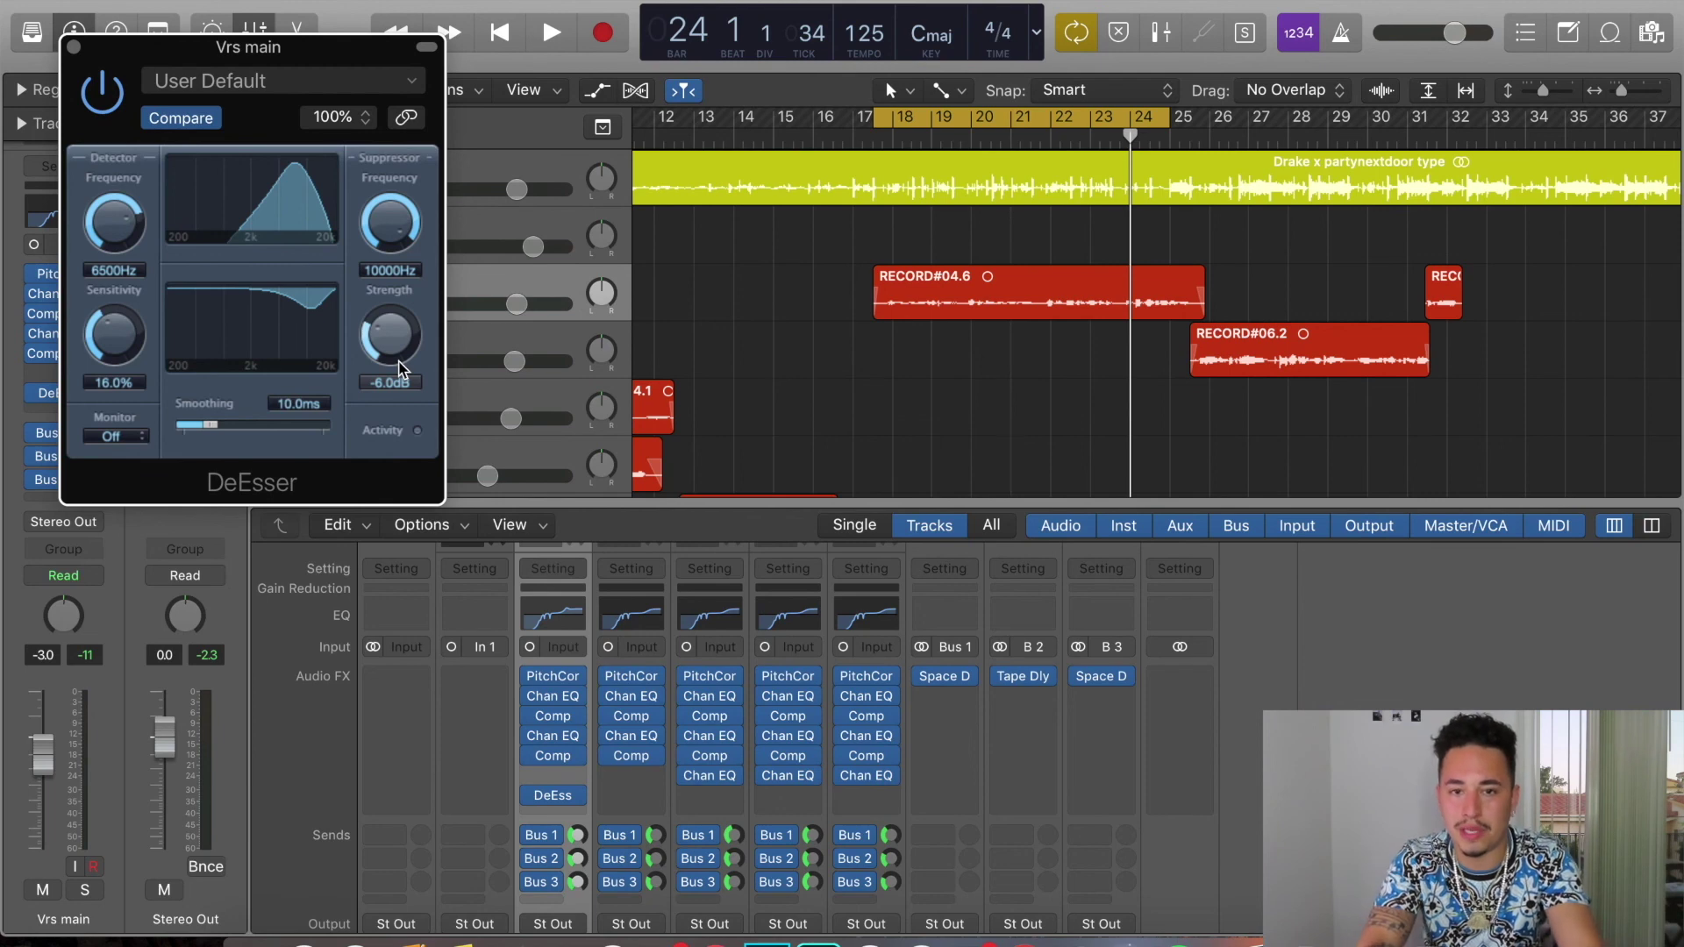
{"action": "key", "text": "space"}
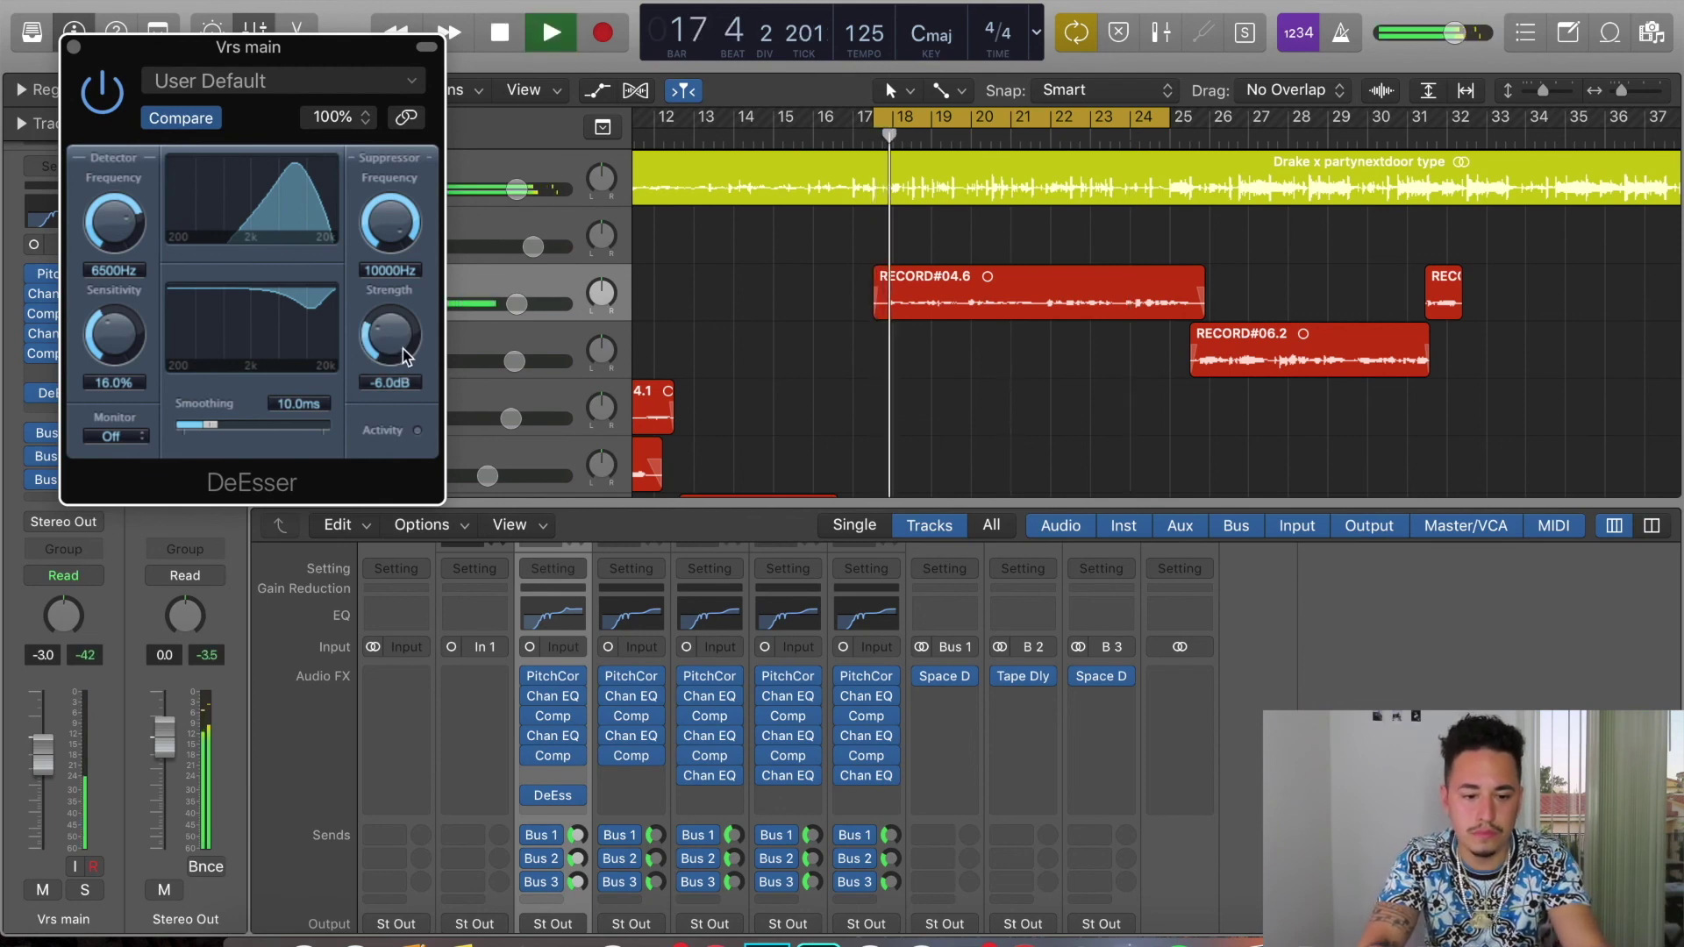
By ear, settle the DeEsser on 17.0% sensitivity, -7.0 dB strength, 10800 Hz suppressor
{"action": "left_click_drag", "start_coordinate": [121, 346], "coordinate": [123, 355]}
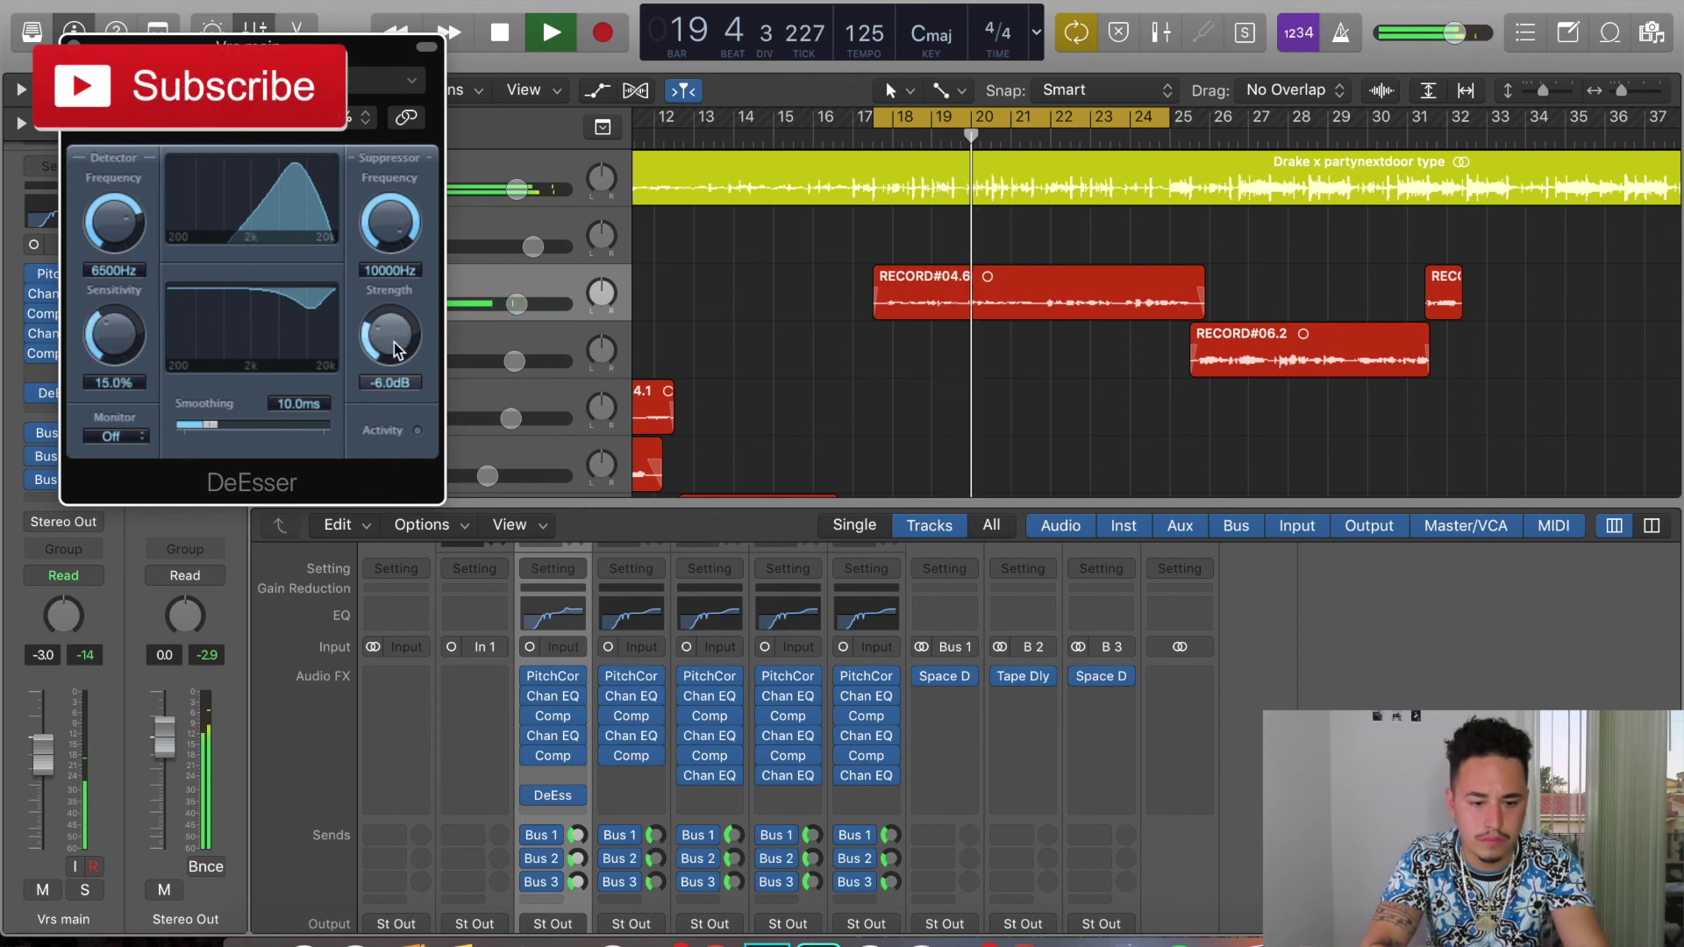
{"action": "left_click_drag", "start_coordinate": [400, 354], "coordinate": [397, 346]}
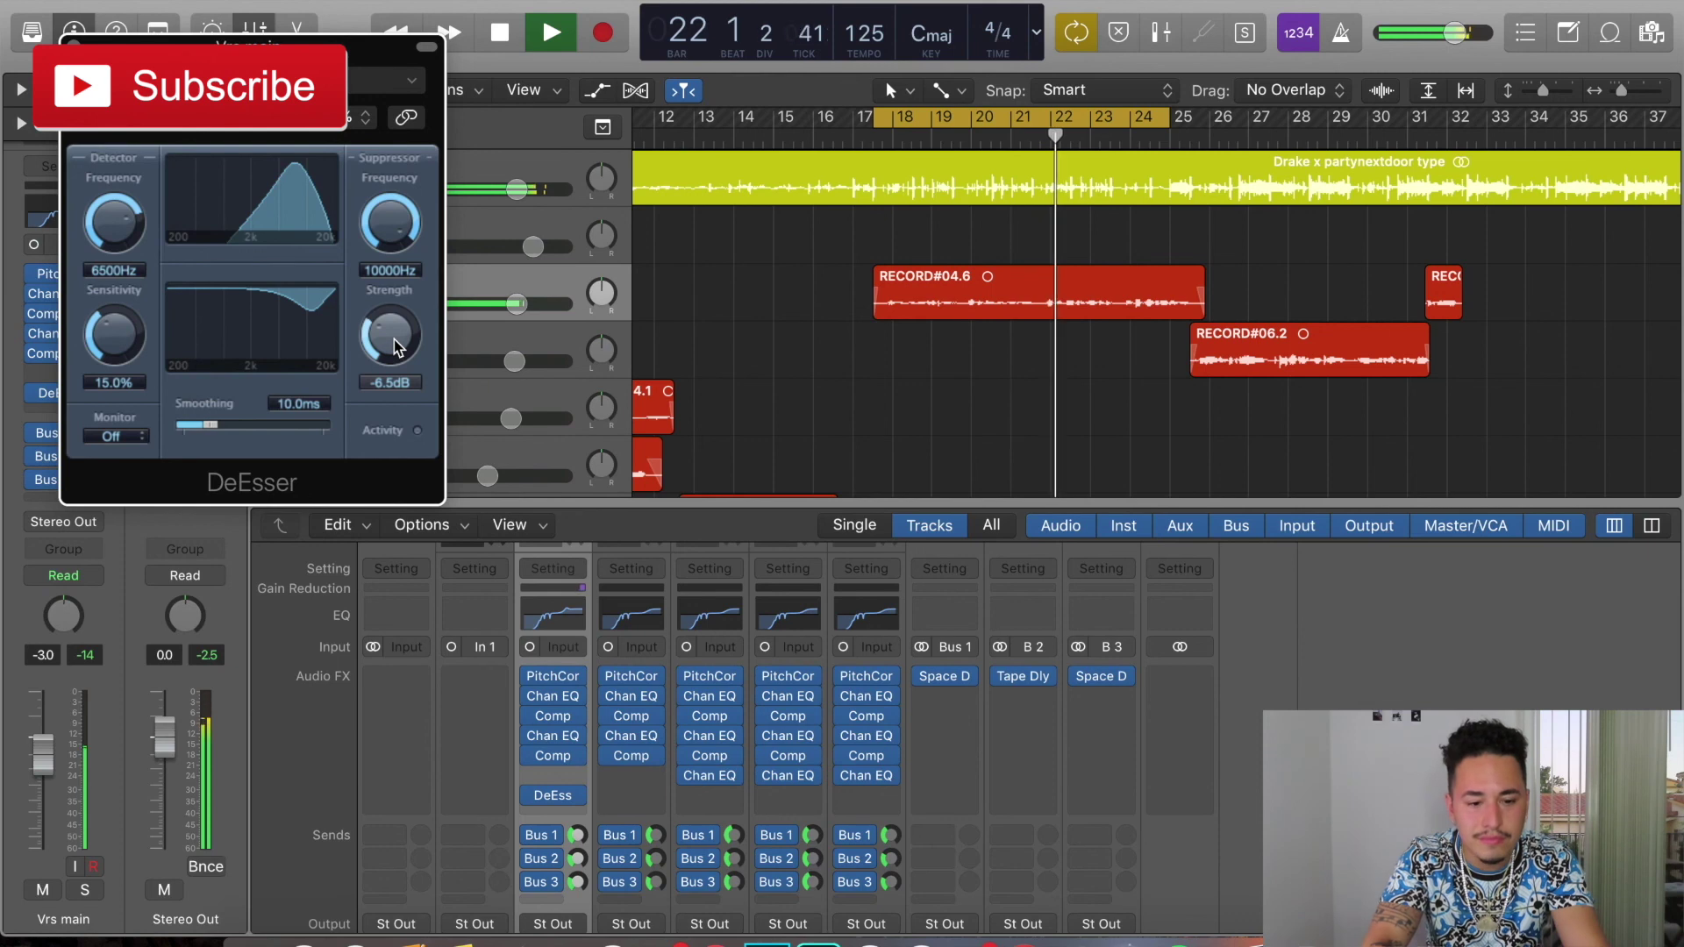
{"action": "left_click_drag", "start_coordinate": [397, 347], "coordinate": [397, 344]}
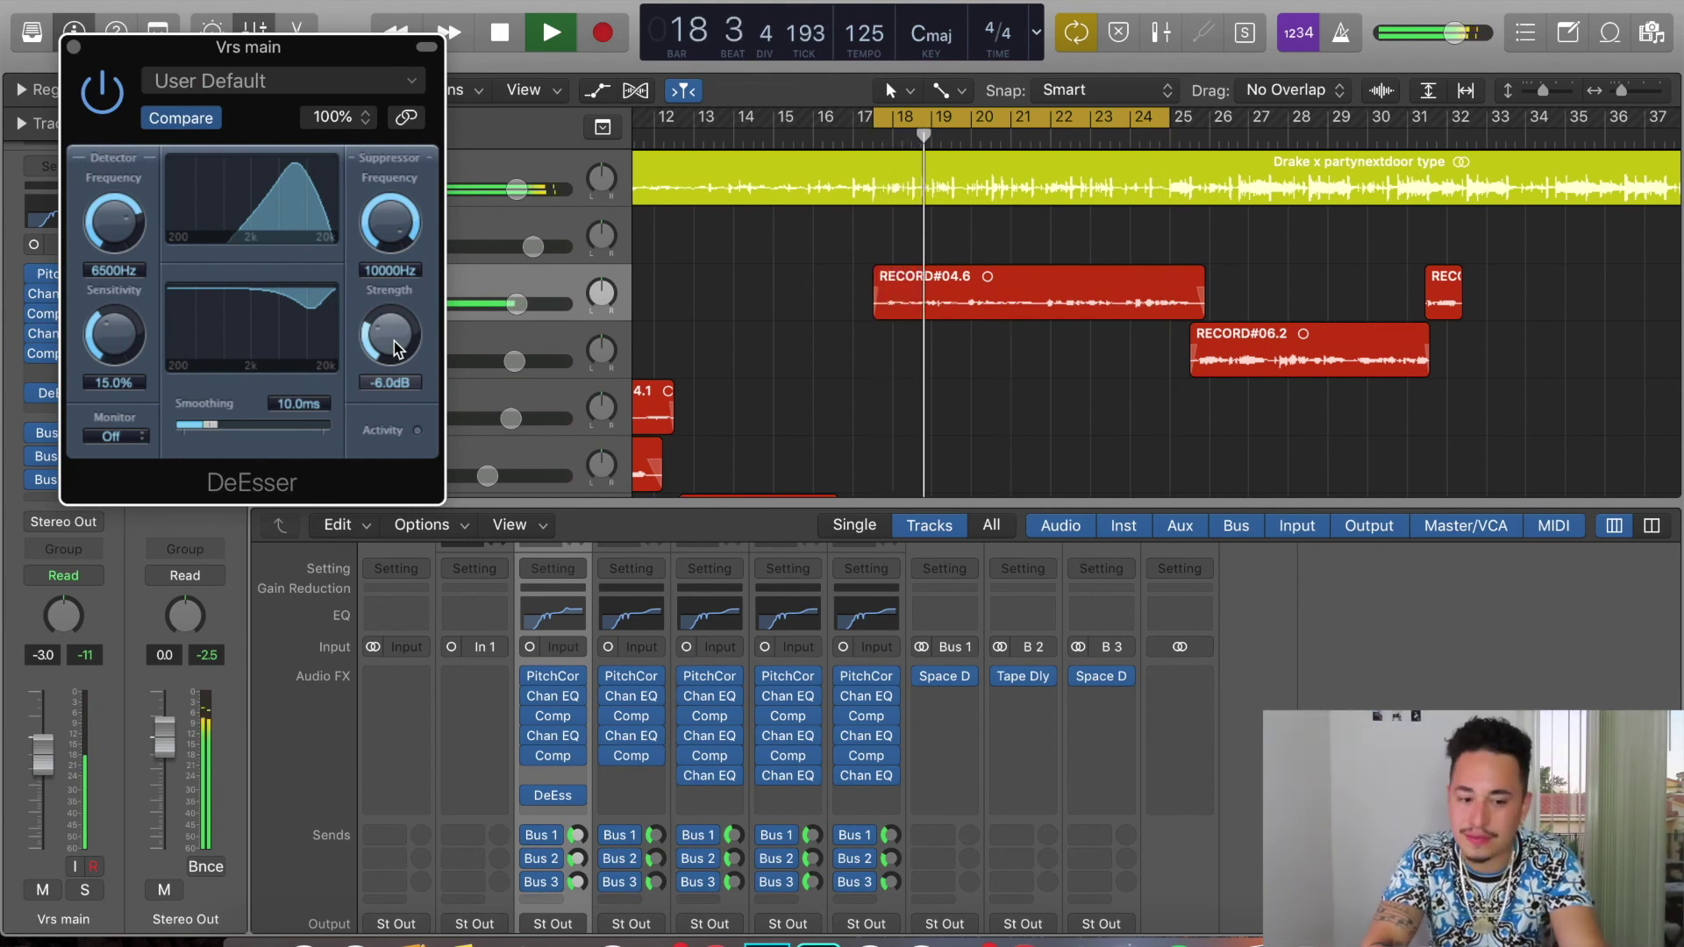
{"action": "left_click_drag", "start_coordinate": [395, 349], "coordinate": [399, 339]}
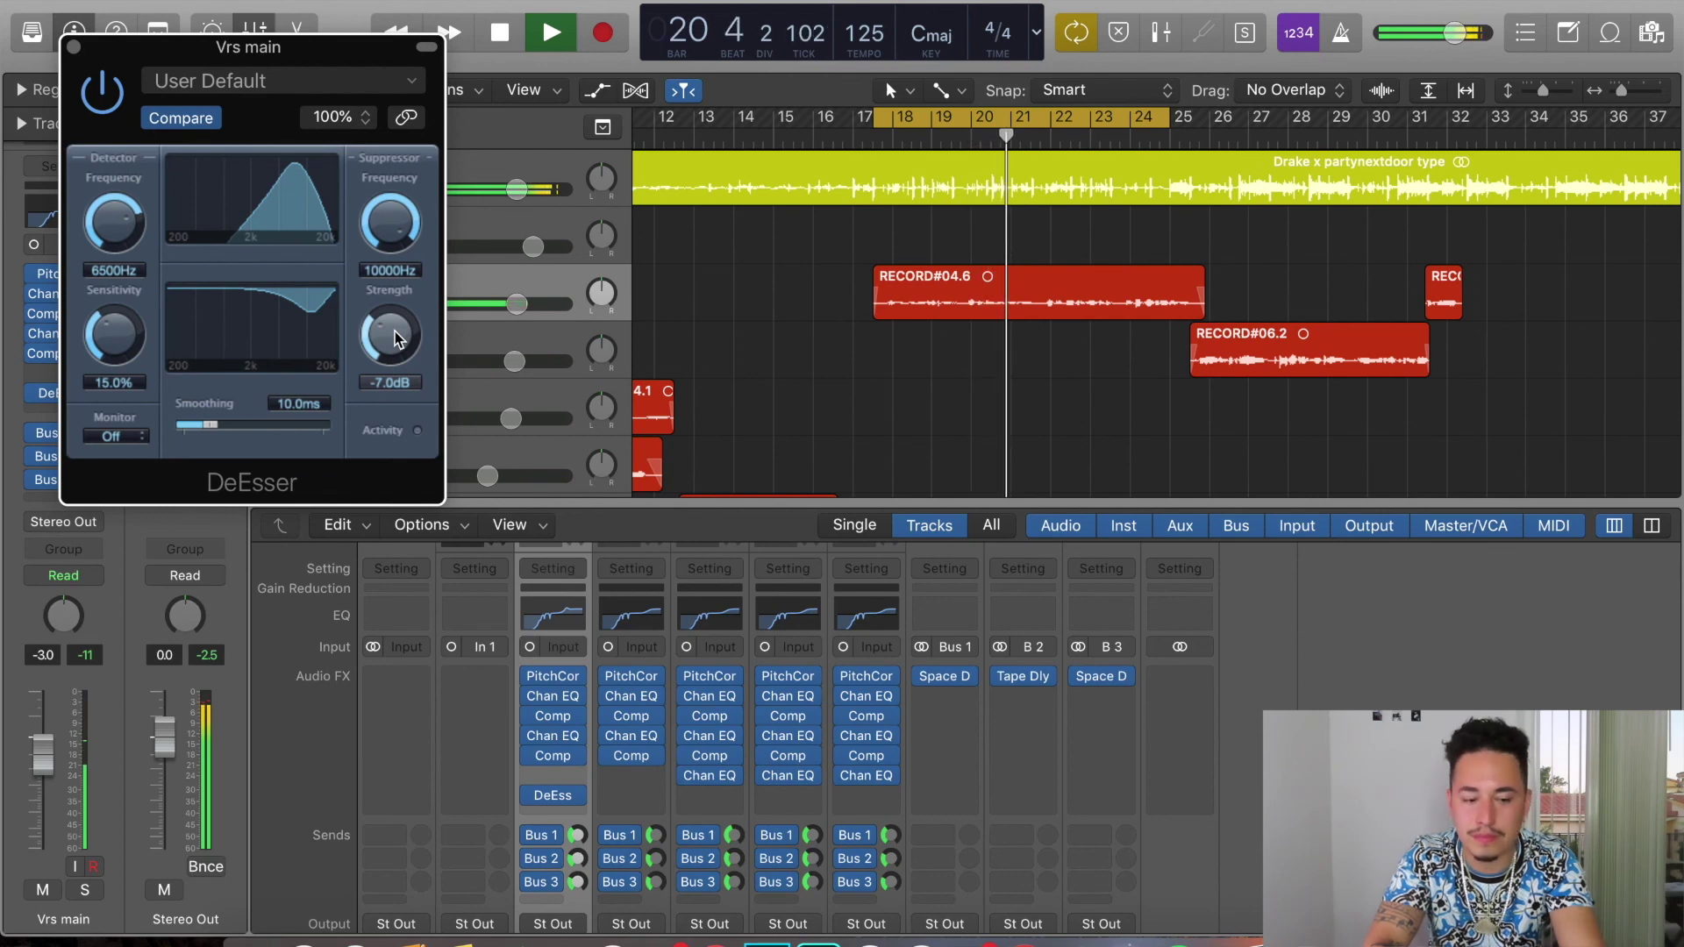
{"action": "left_click_drag", "start_coordinate": [121, 342], "coordinate": [121, 342]}
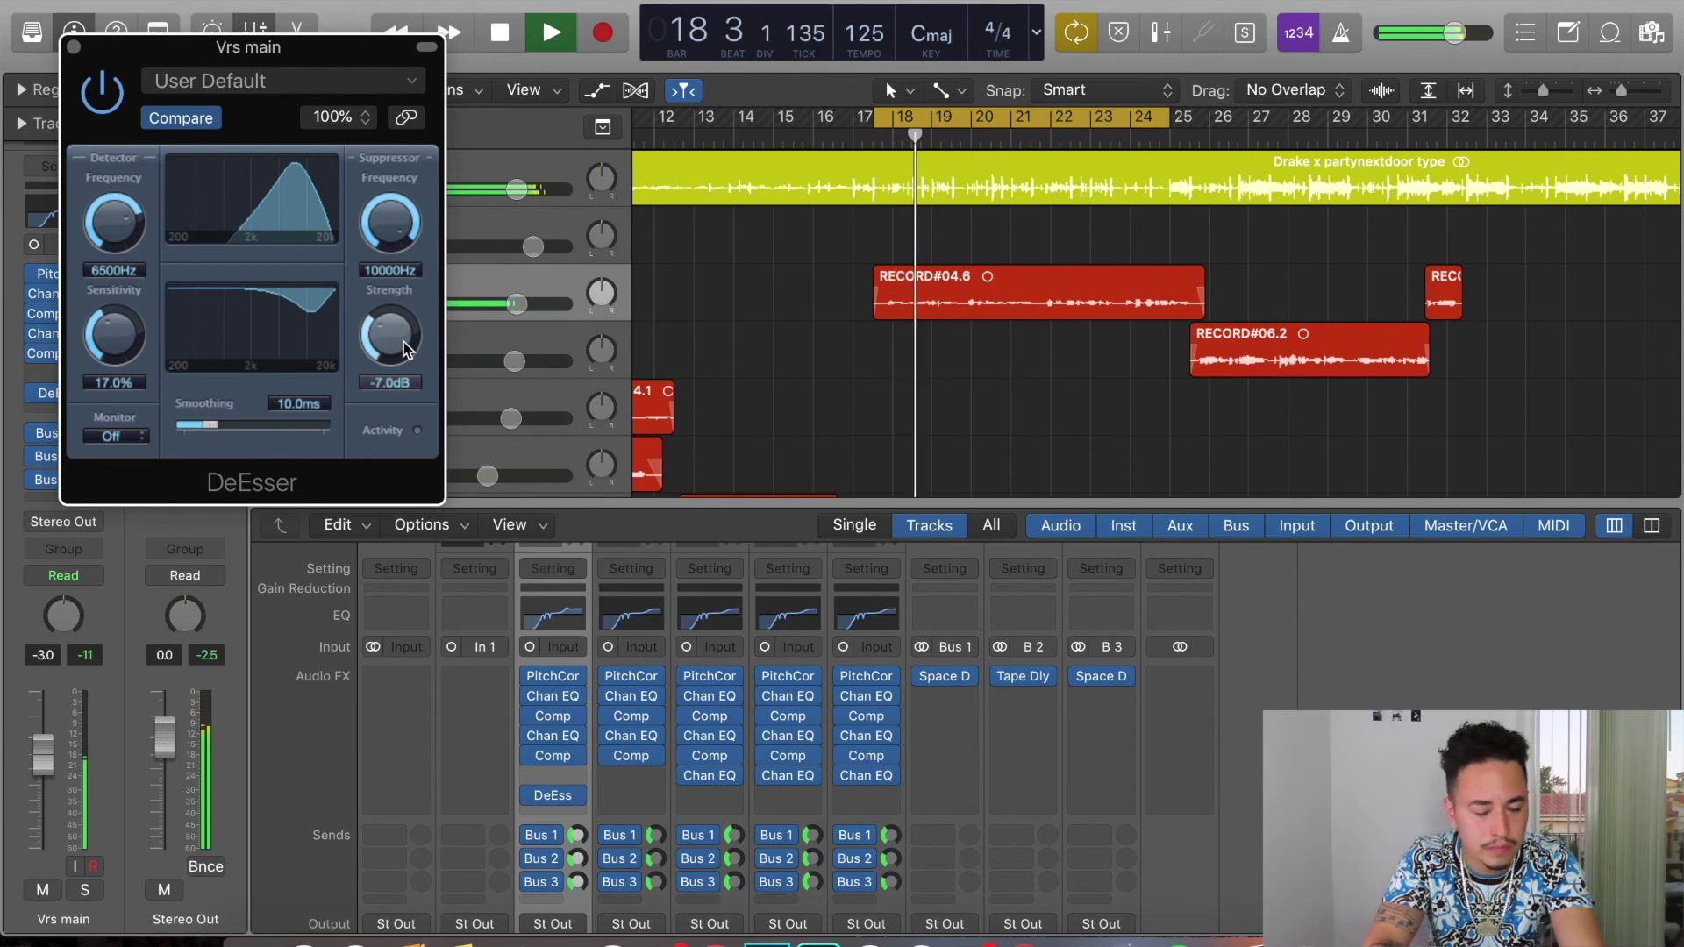
{"action": "scroll", "coordinate": [396, 225], "scroll_direction": "up", "scroll_amount": 6}
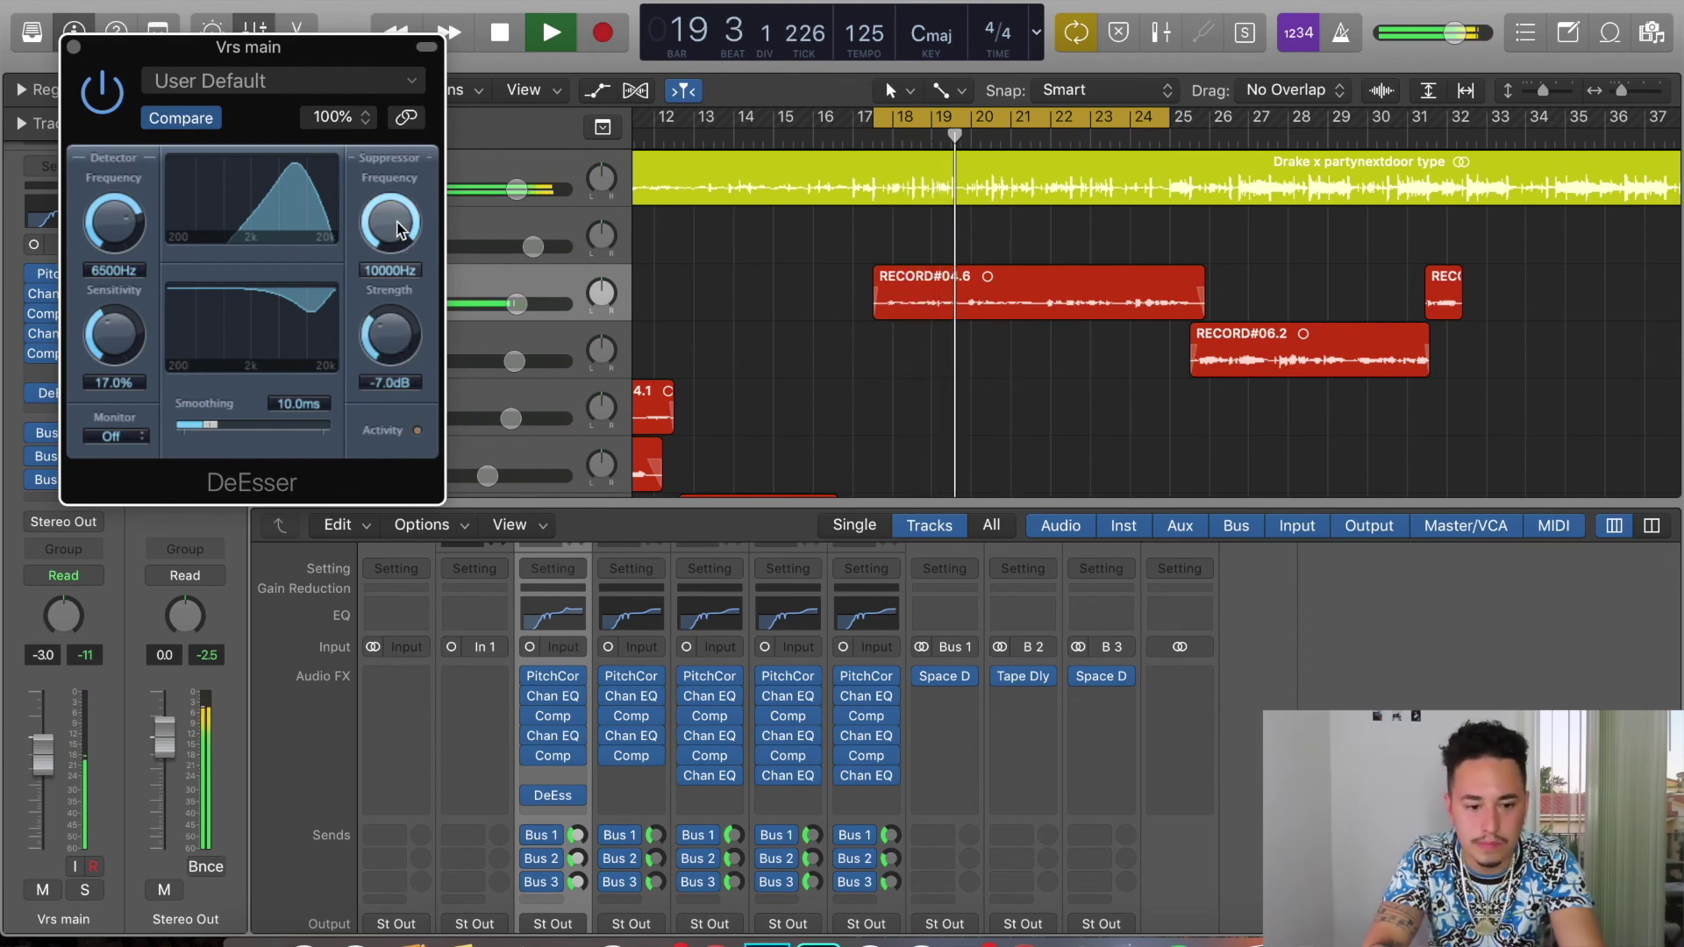
{"action": "scroll", "coordinate": [397, 225], "scroll_direction": "up", "scroll_amount": 2}
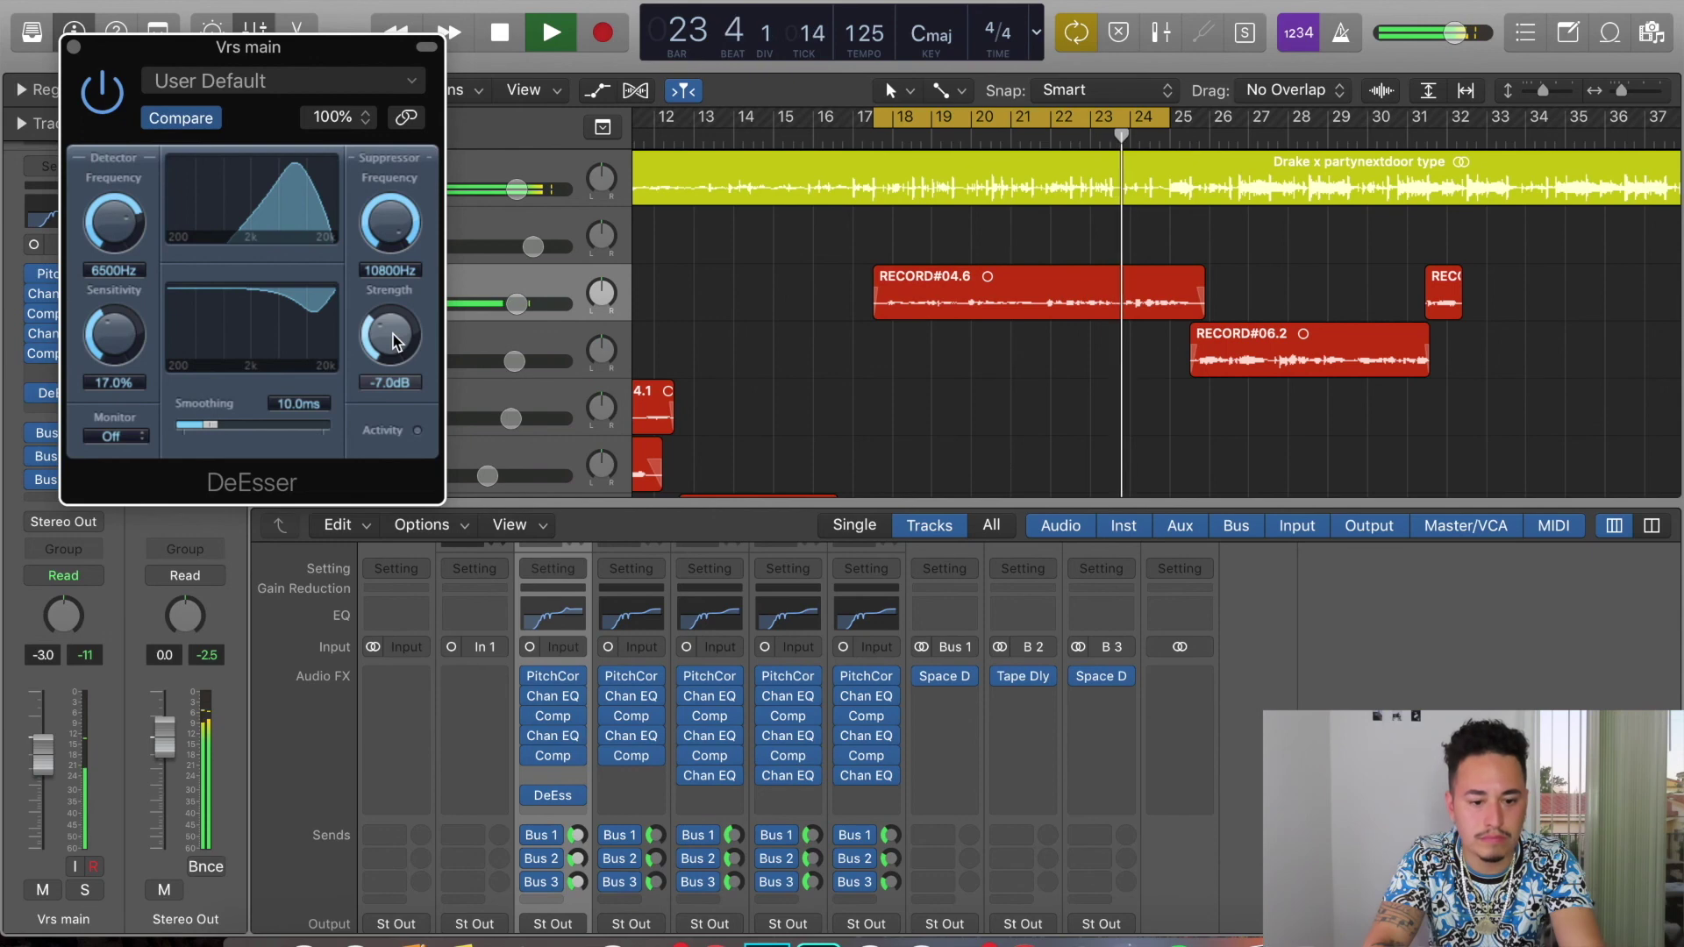
{"action": "scroll", "coordinate": [393, 334], "scroll_direction": "down", "scroll_amount": 1}
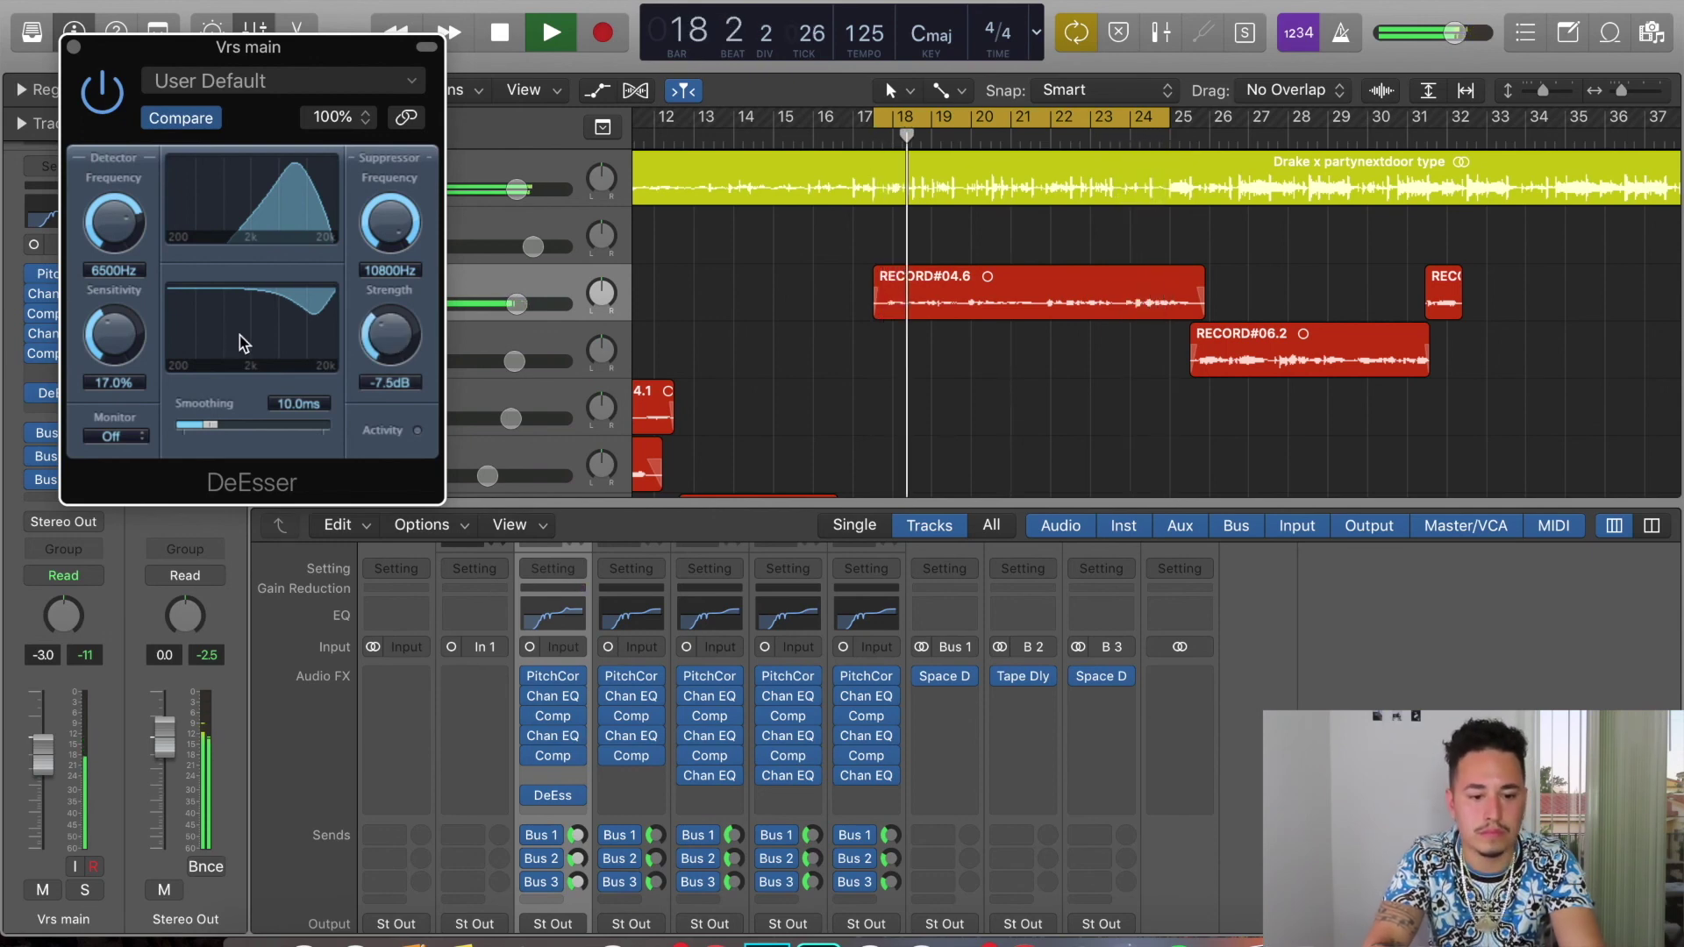
{"action": "scroll", "coordinate": [403, 342], "scroll_direction": "up", "scroll_amount": 1}
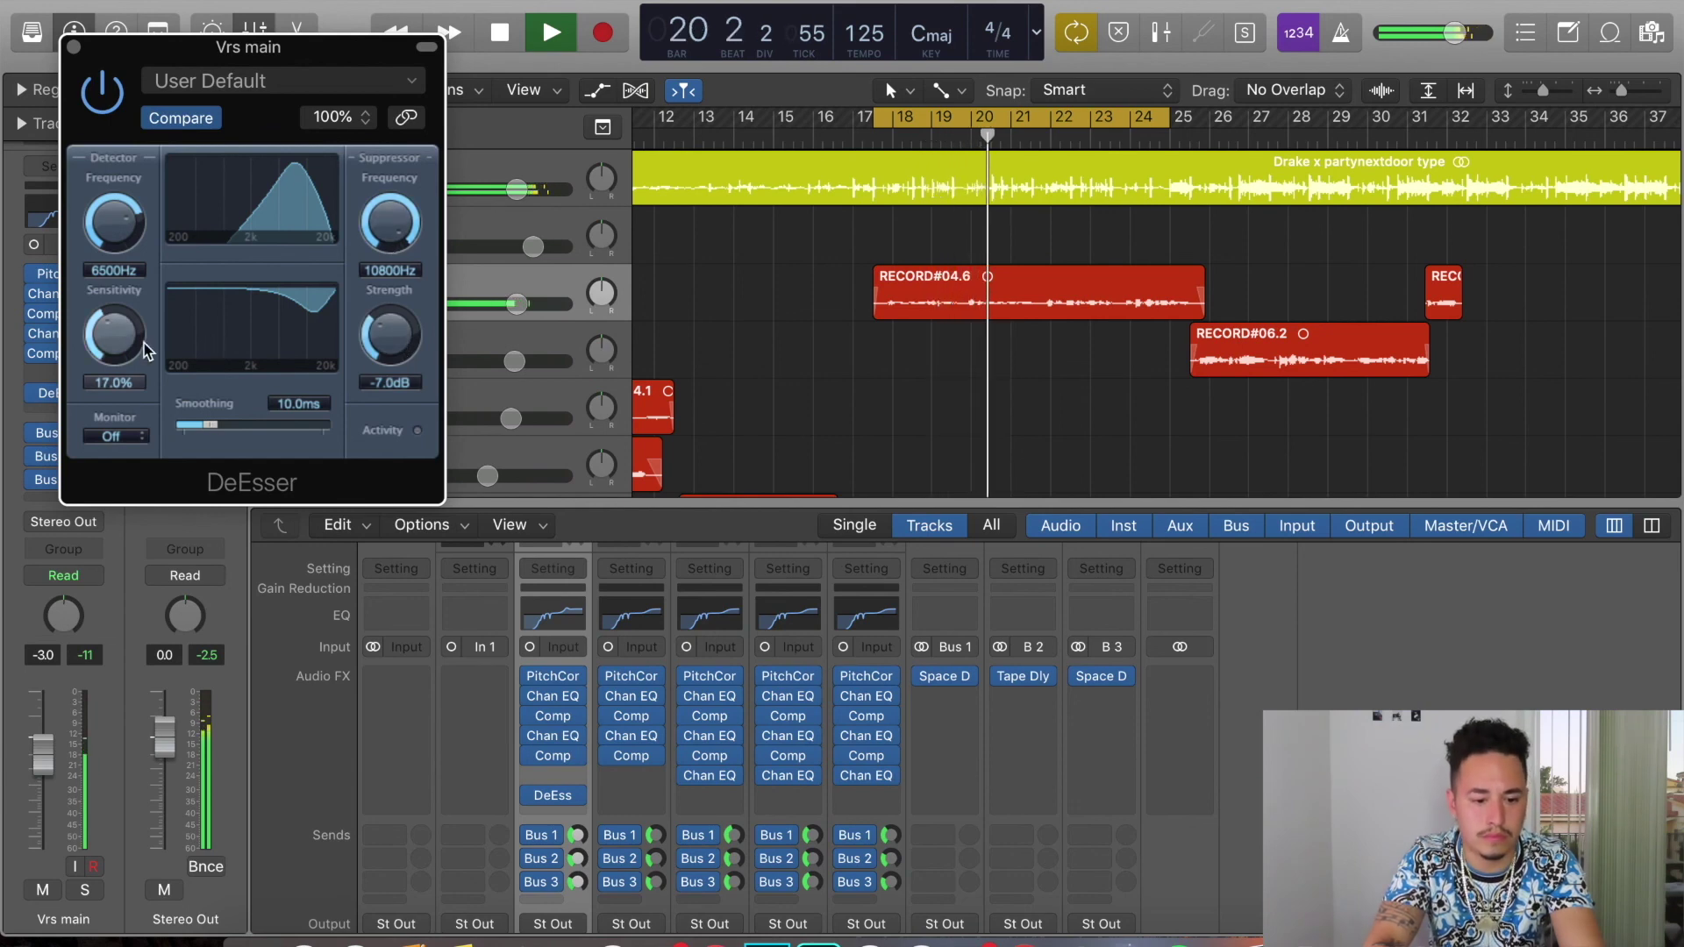
{"action": "key", "text": "space"}
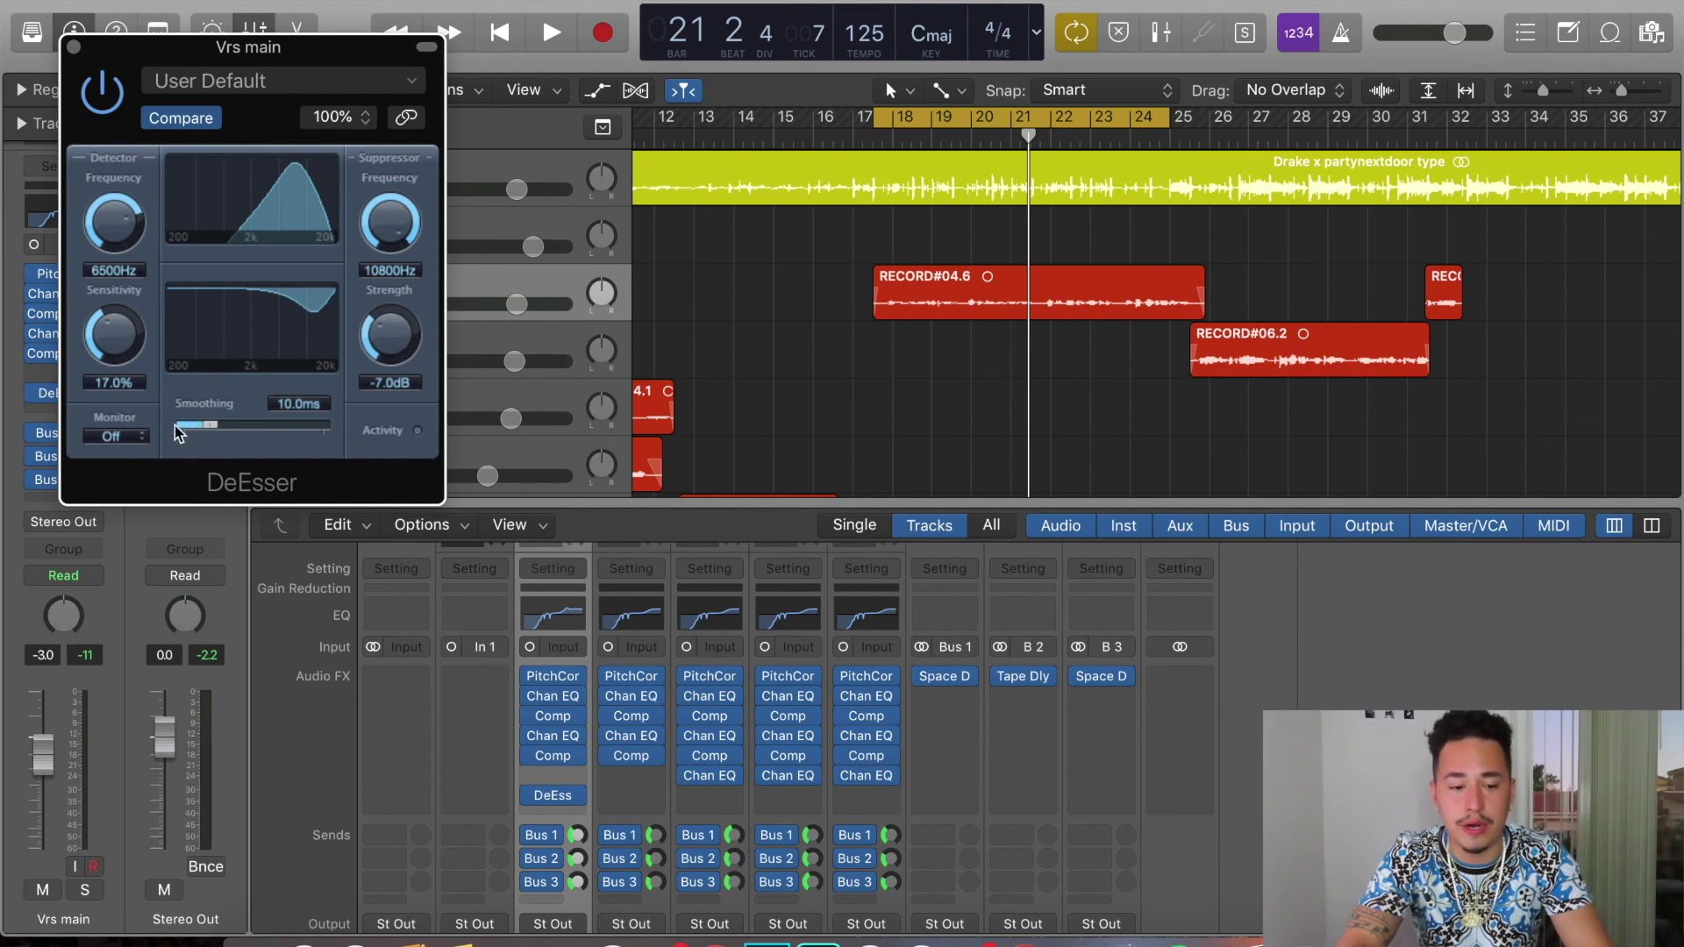
{"action": "left_click", "coordinate": [210, 427]}
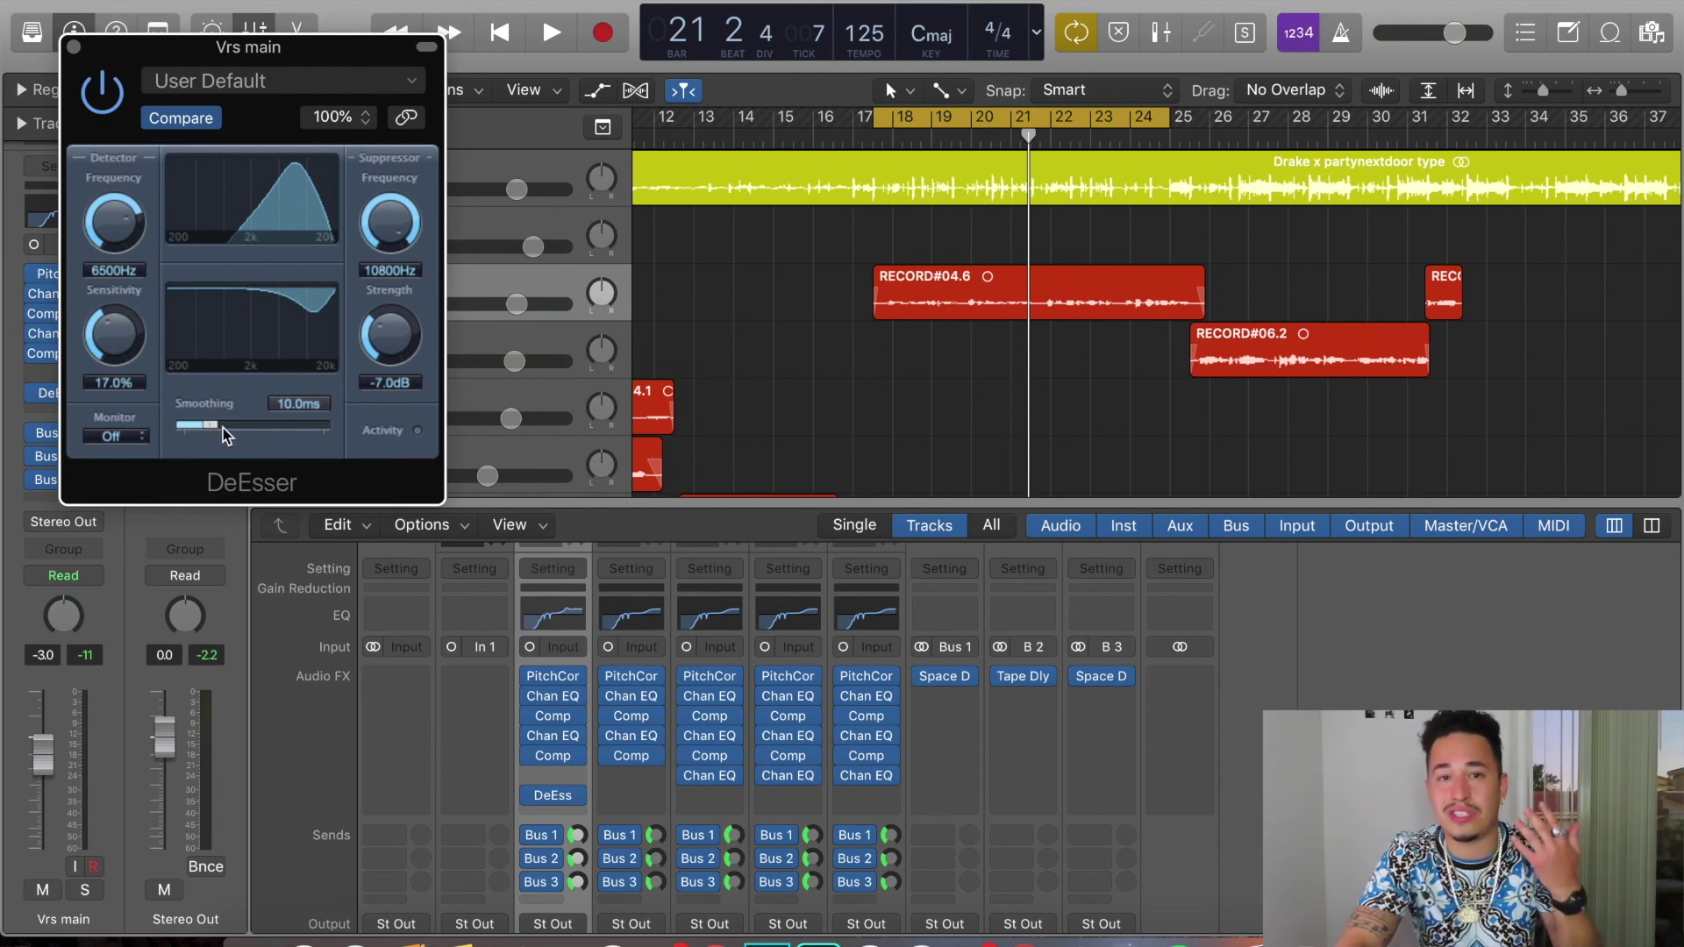
{"action": "left_click", "coordinate": [114, 436]}
{"action": "left_click", "coordinate": [106, 436]}
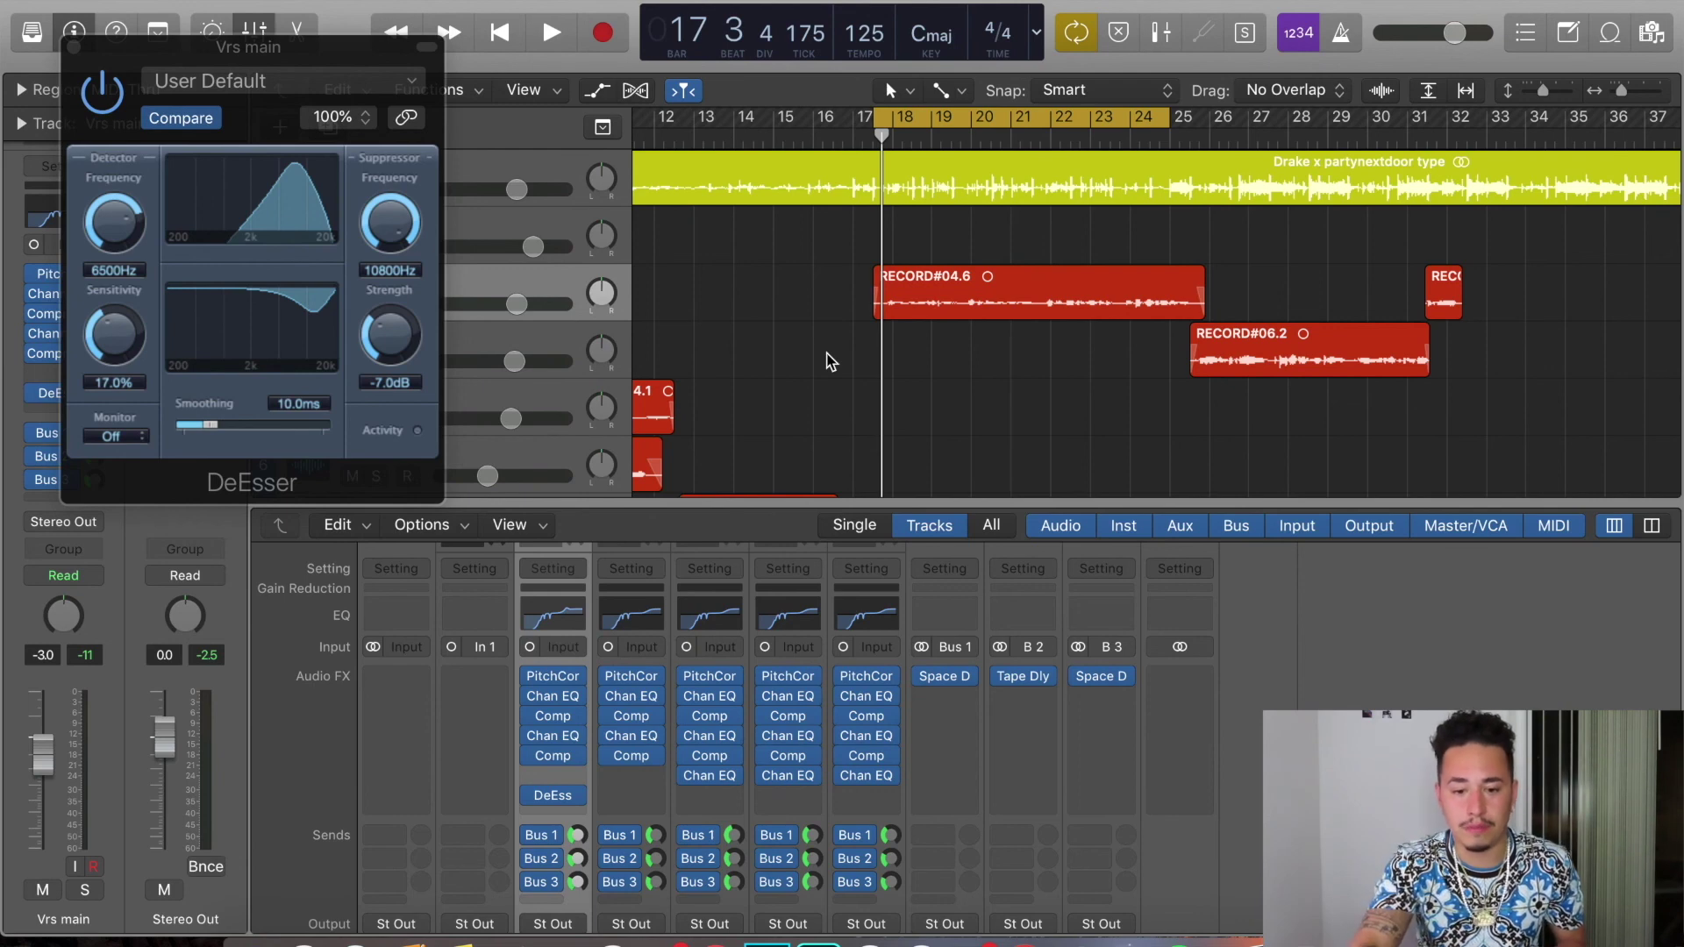
Play the looped vocal with the DeEsser active, then stop playback
{"action": "left_click", "coordinate": [889, 366]}
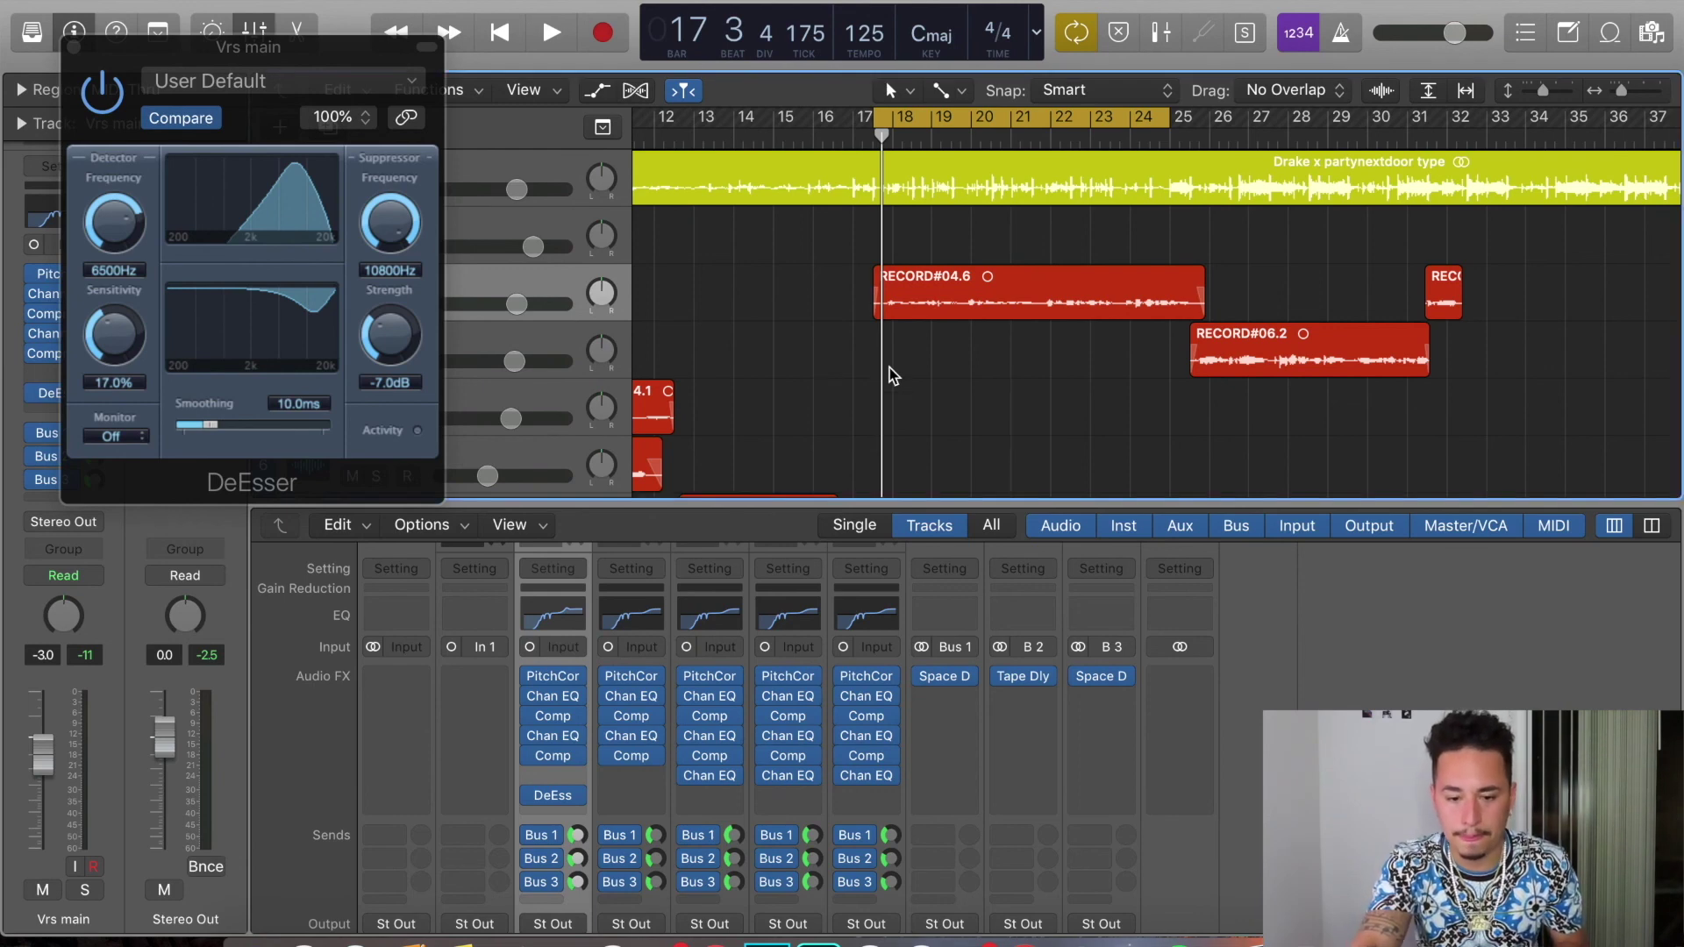
{"action": "key", "text": "space"}
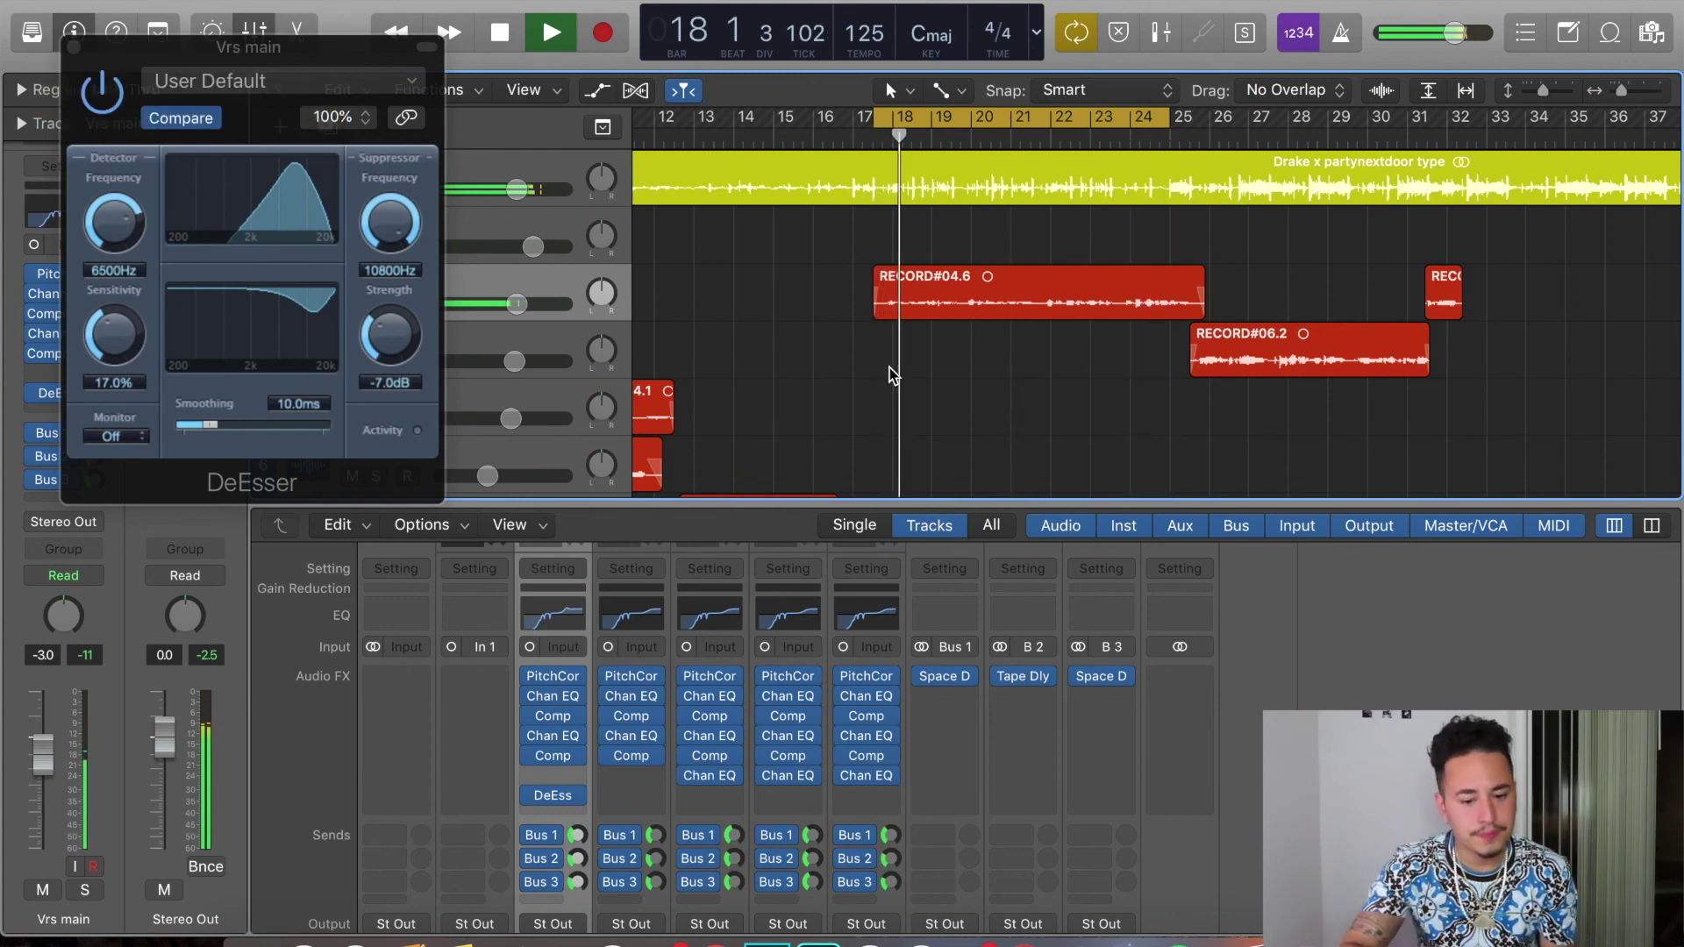
{"action": "key", "text": "space"}
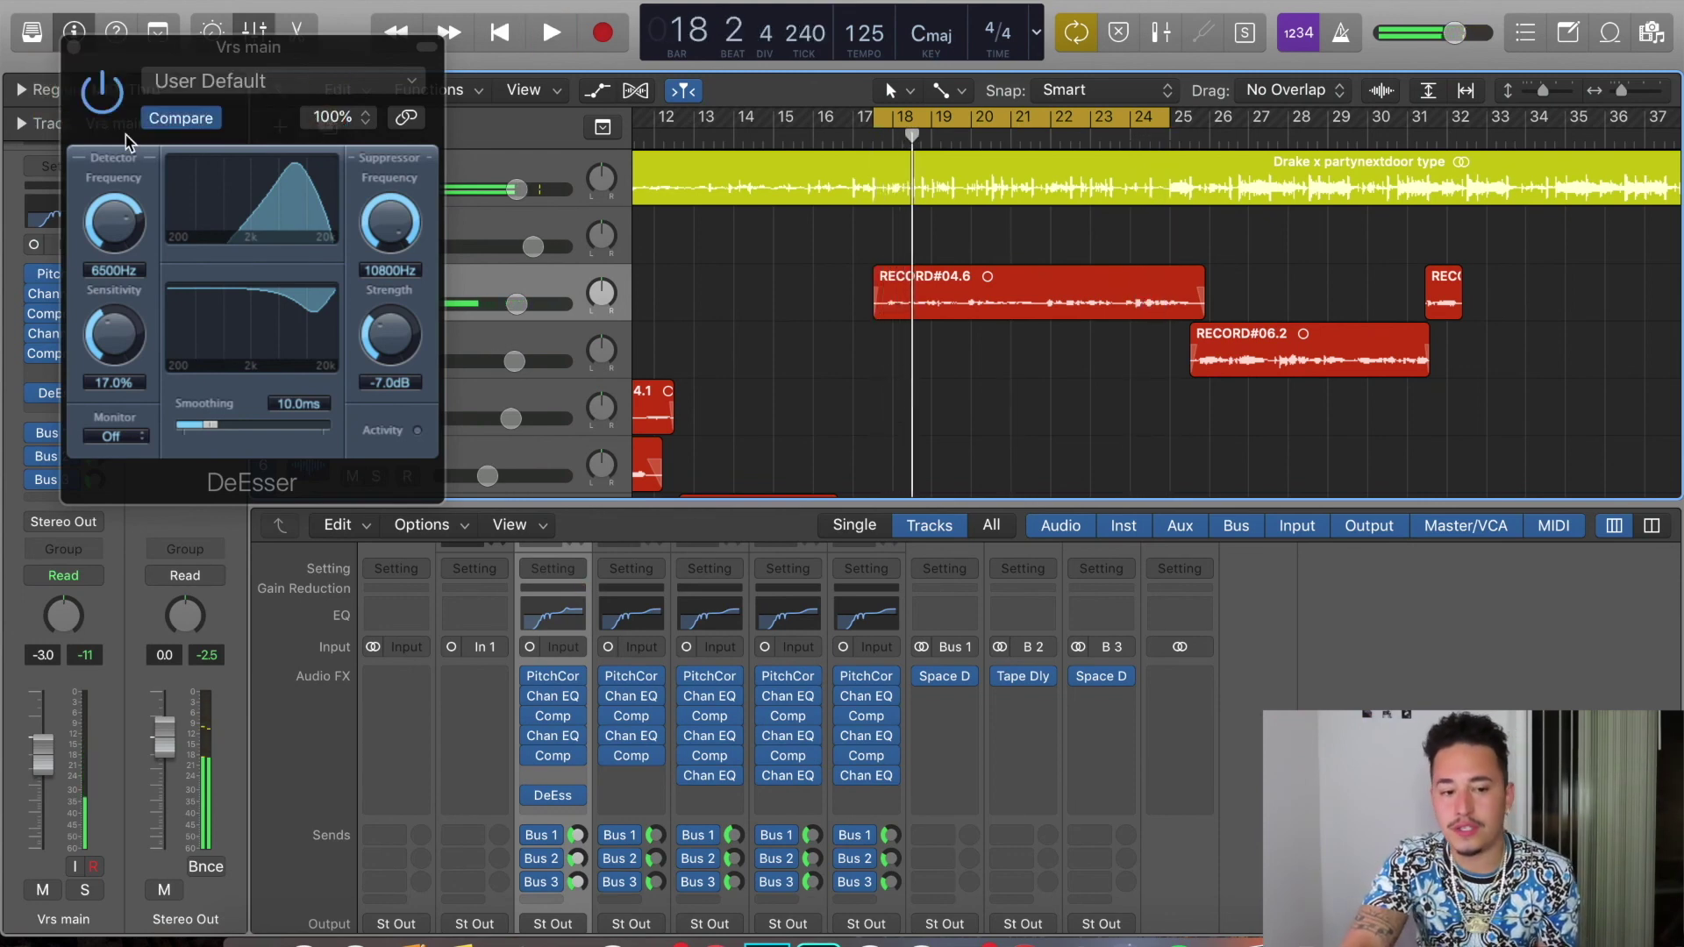
Audition the vocal with the DeEsser bypassed, then switch the DeEsser back on
{"action": "left_click", "coordinate": [102, 98]}
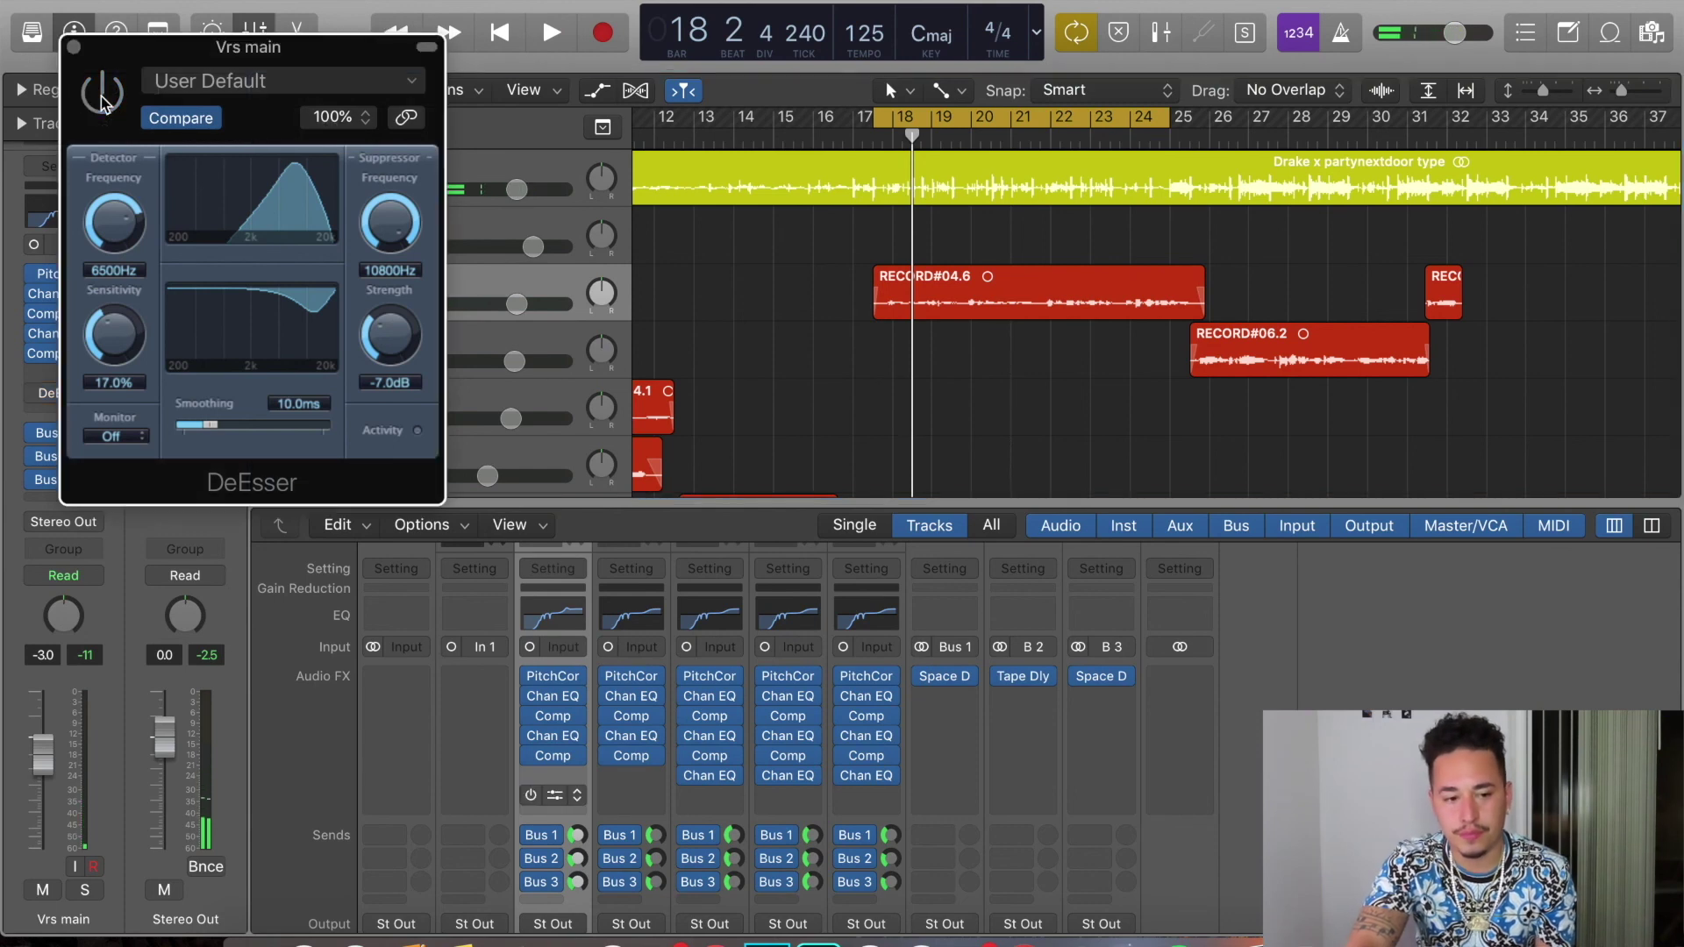
{"action": "key", "text": "space"}
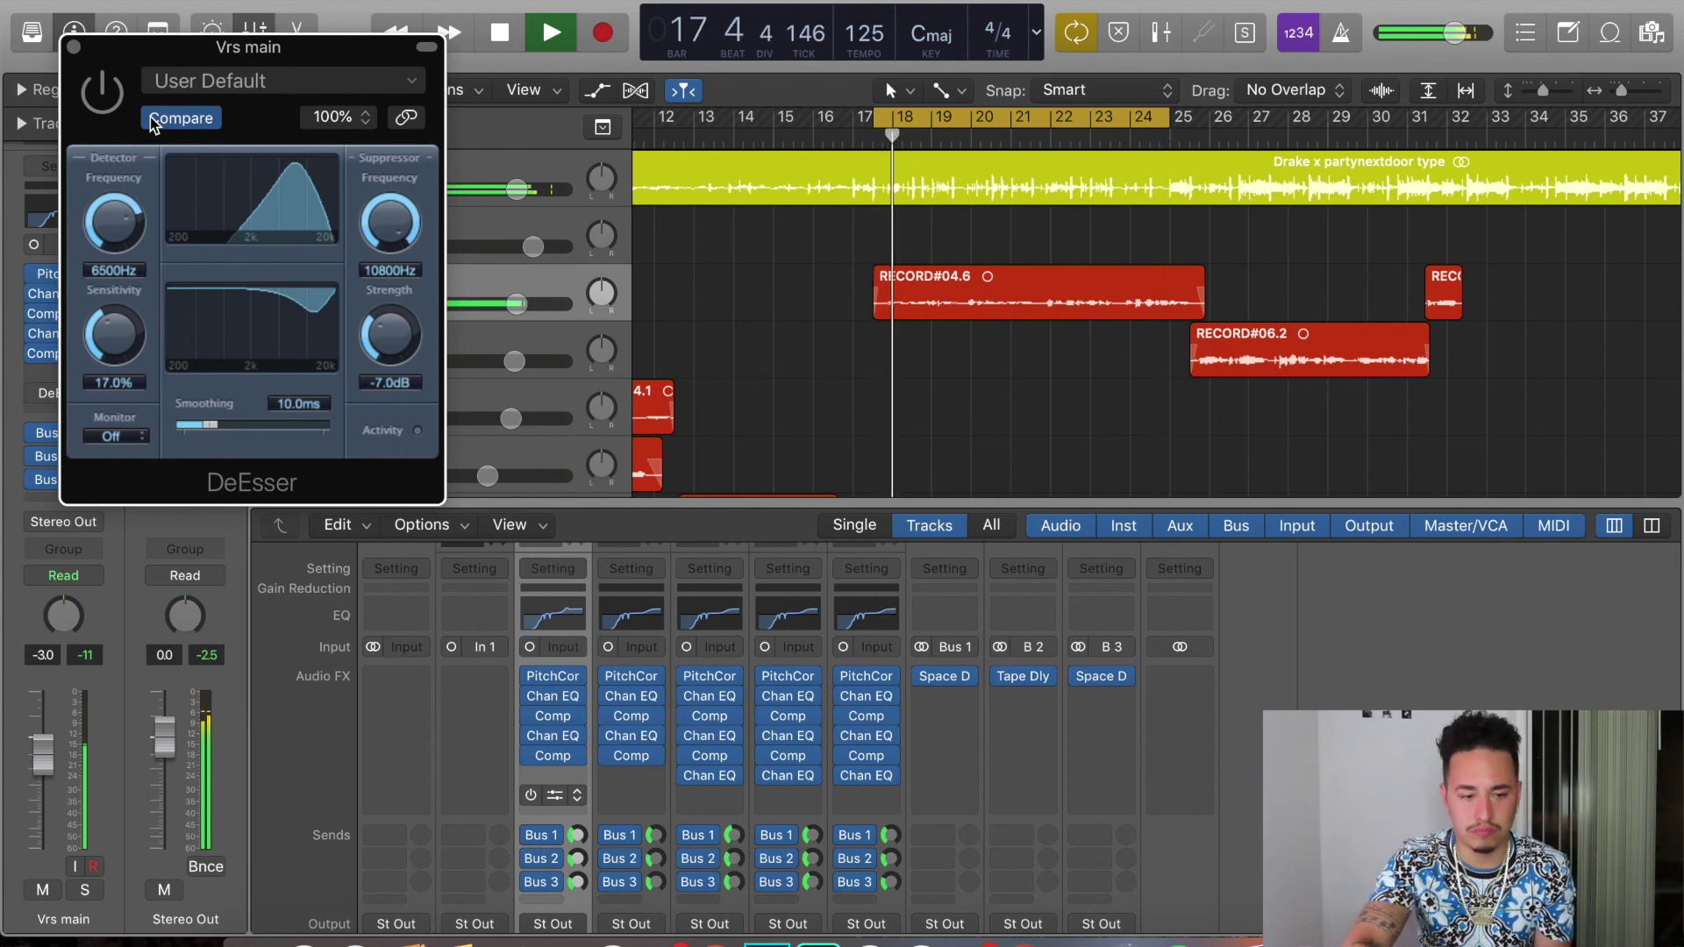
{"action": "key", "text": "space"}
{"action": "left_click", "coordinate": [111, 96]}
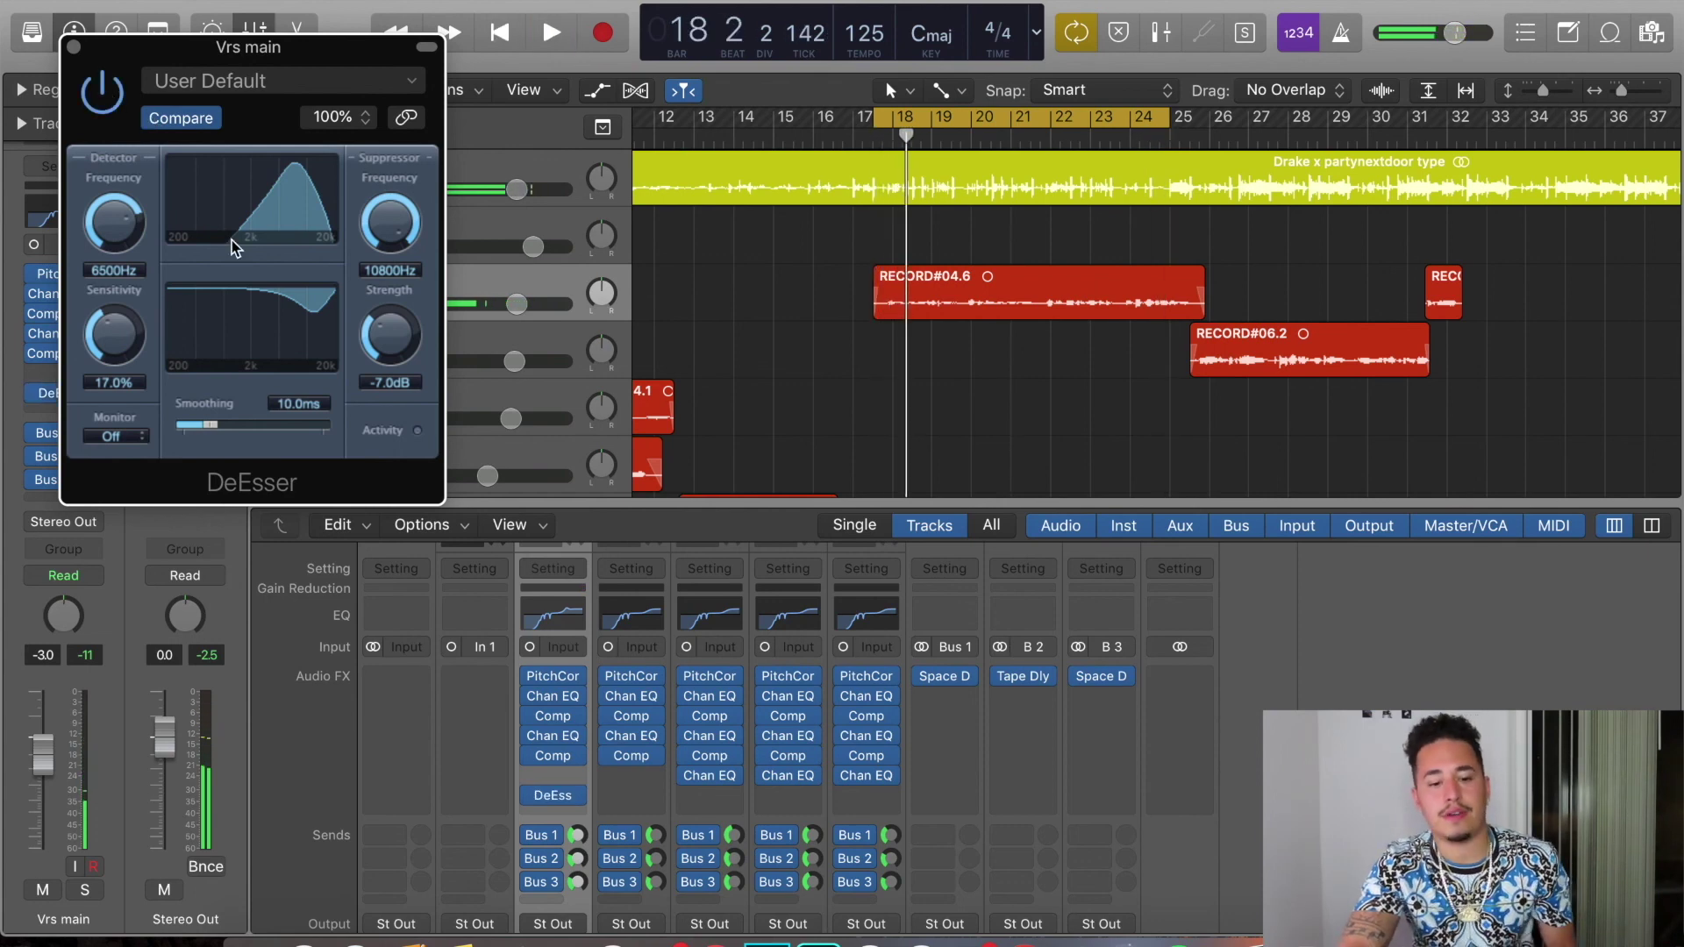